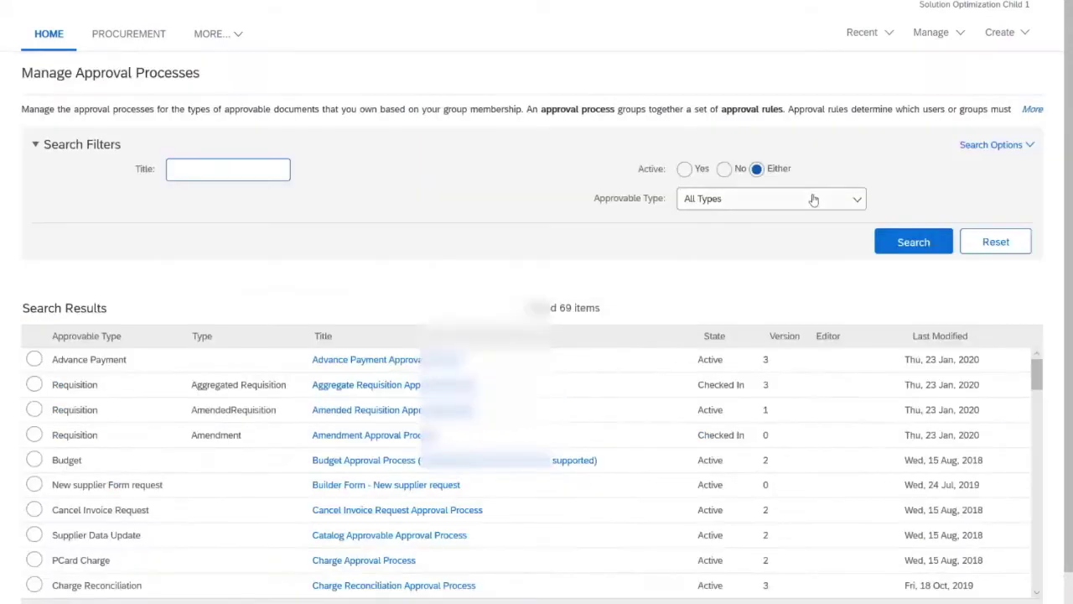
# Search approval processes by Requisition type and open Copy of Template Realm Requisition Approval Process [1].
pyautogui.scroll(-3, 750, 394)
pyautogui.scroll(-3, 750, 397)
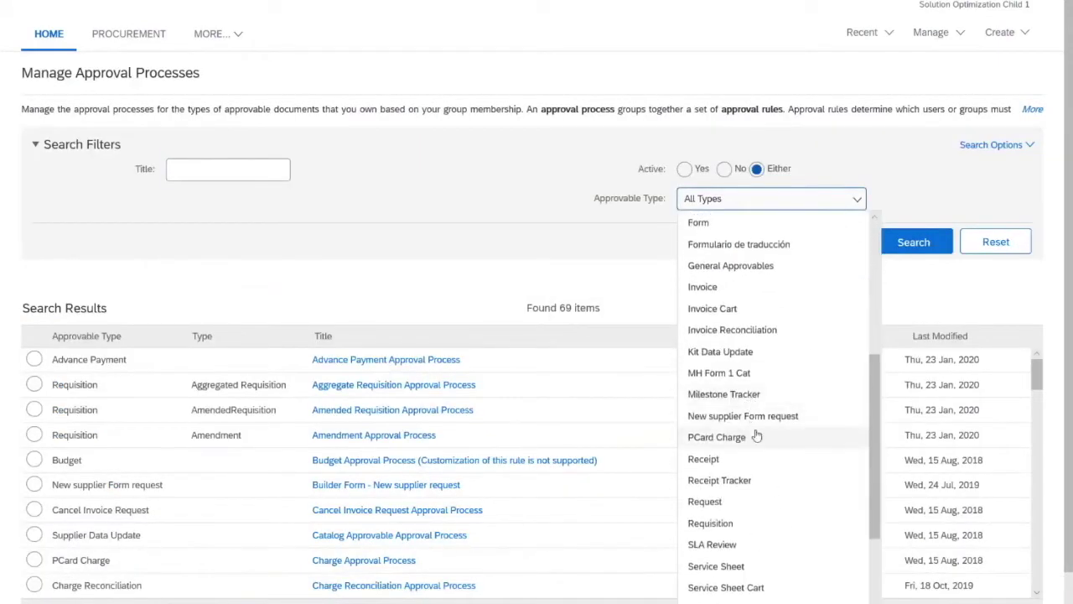
pyautogui.click(726, 524)
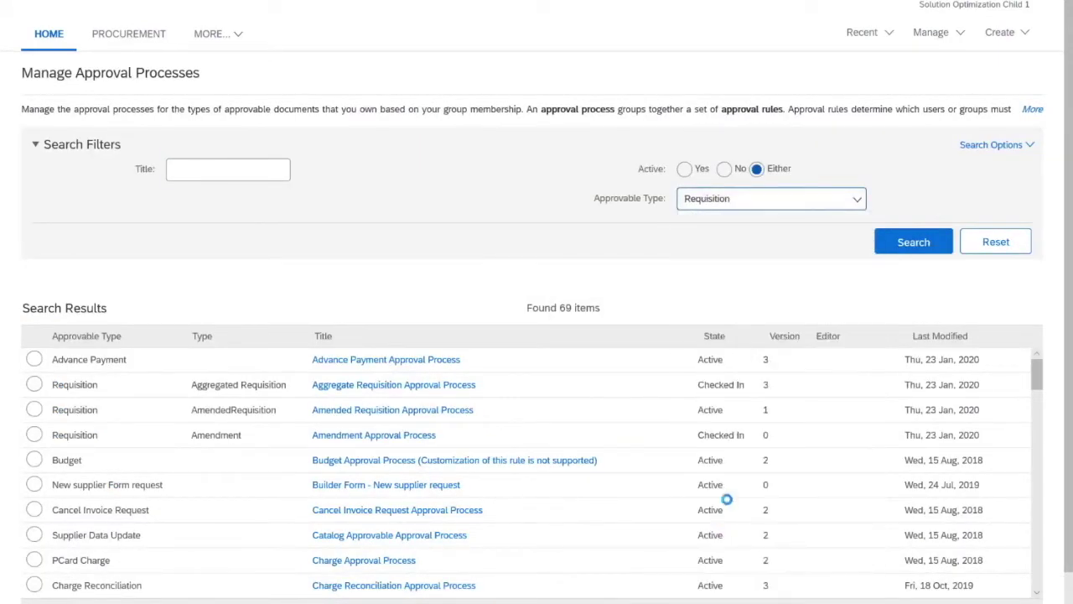
pyautogui.click(890, 250)
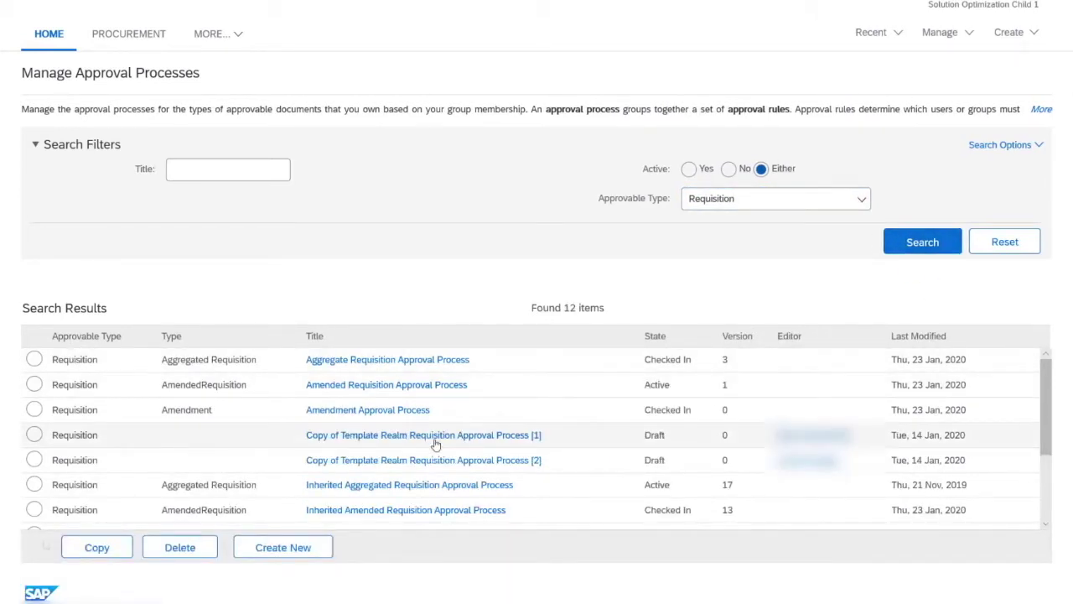
pyautogui.click(400, 446)
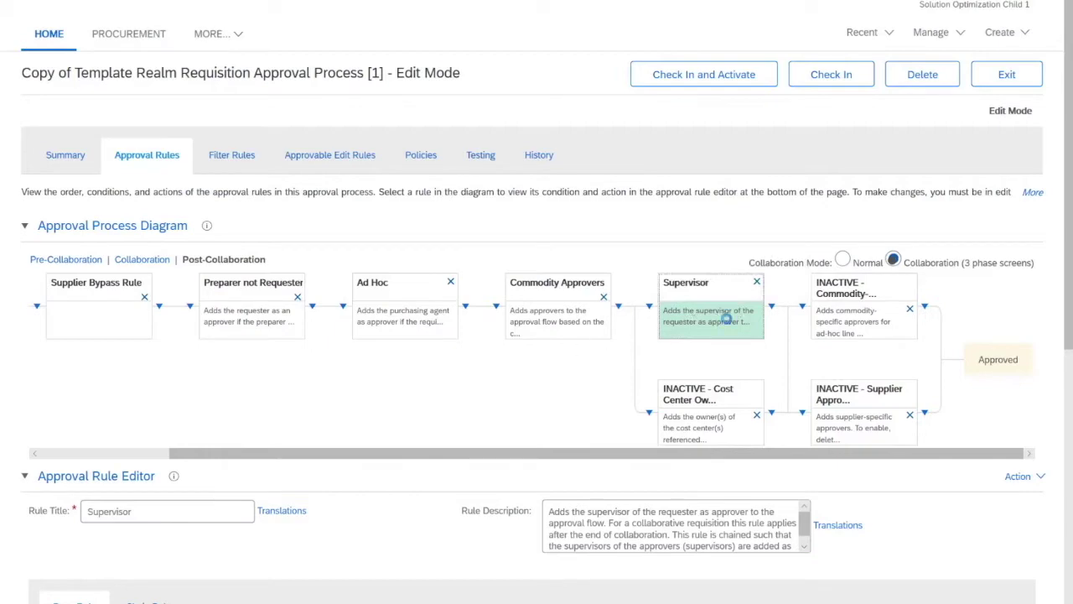
pyautogui.scroll(-4, 289, 421)
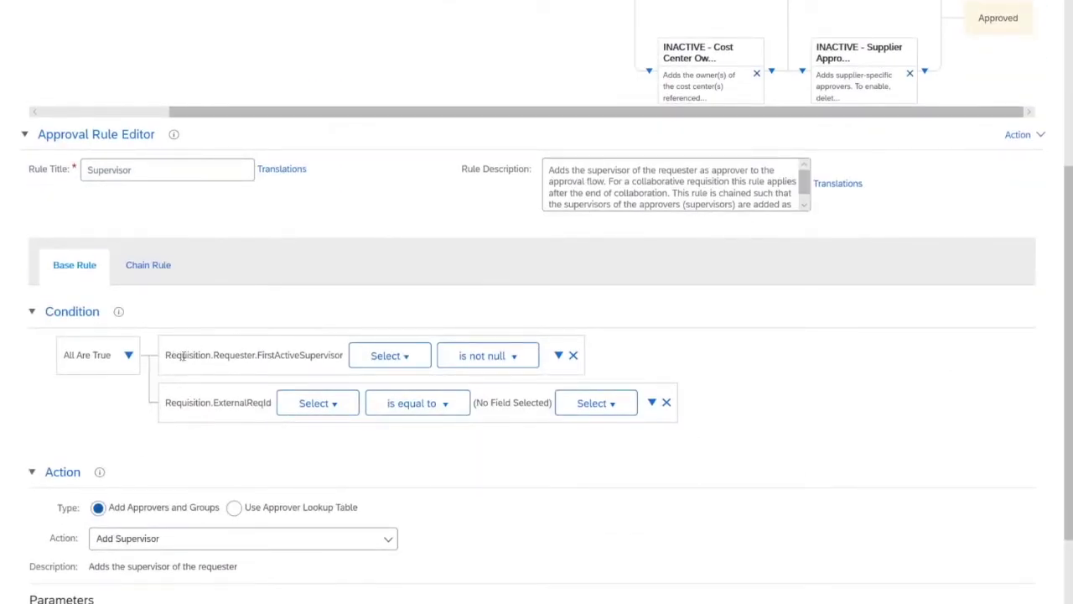
pyautogui.moveTo(183, 356); pyautogui.dragTo(339, 364)
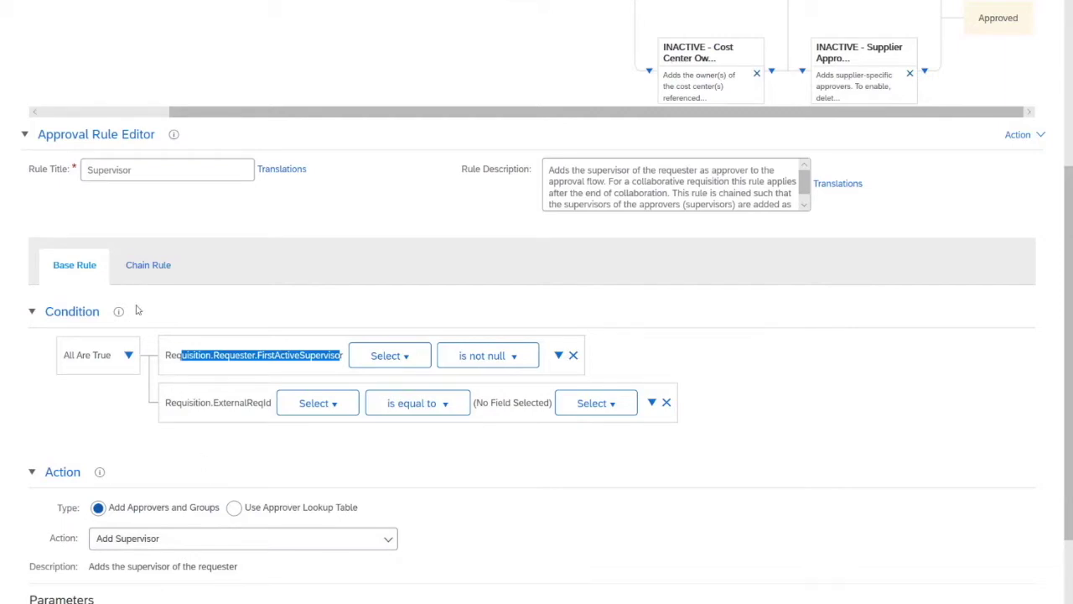
pyautogui.click(164, 260)
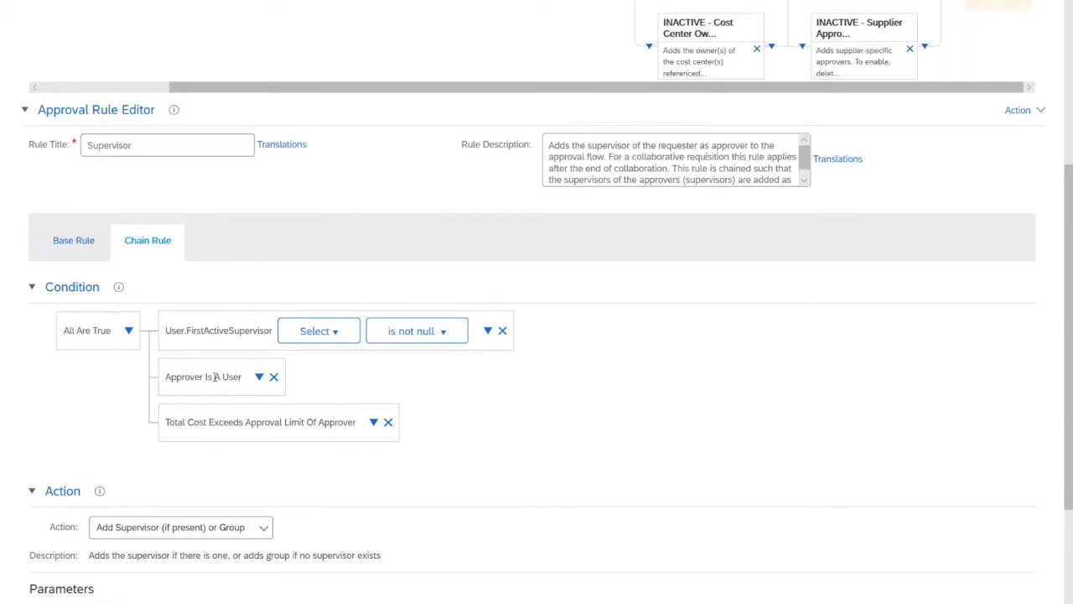
pyautogui.moveTo(174, 424); pyautogui.dragTo(300, 428)
pyautogui.click(286, 433)
pyautogui.scroll(-2, 247, 456)
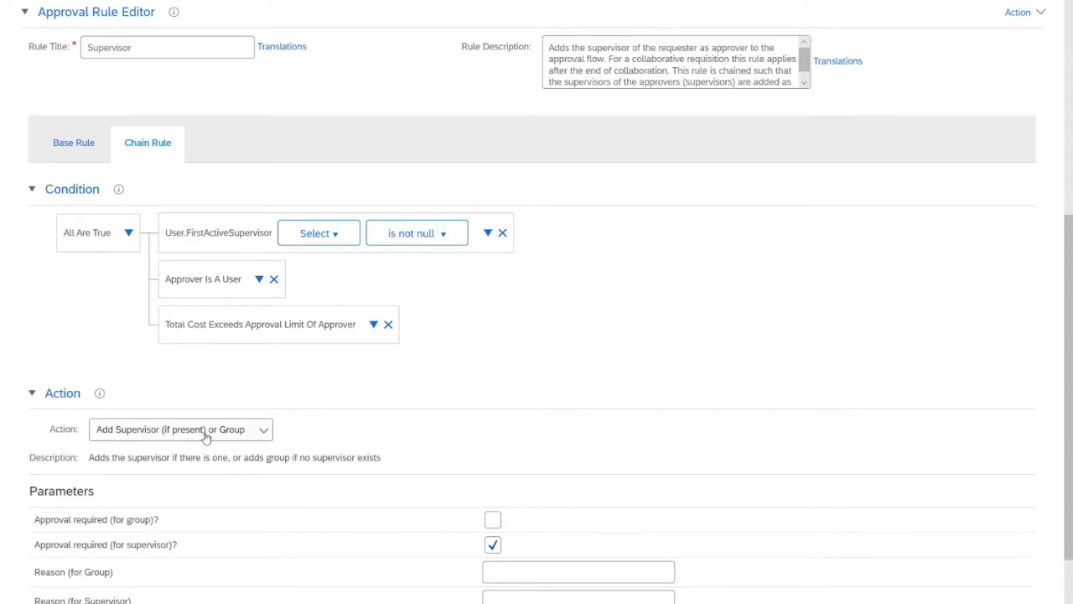
pyautogui.moveTo(167, 323); pyautogui.dragTo(304, 355)
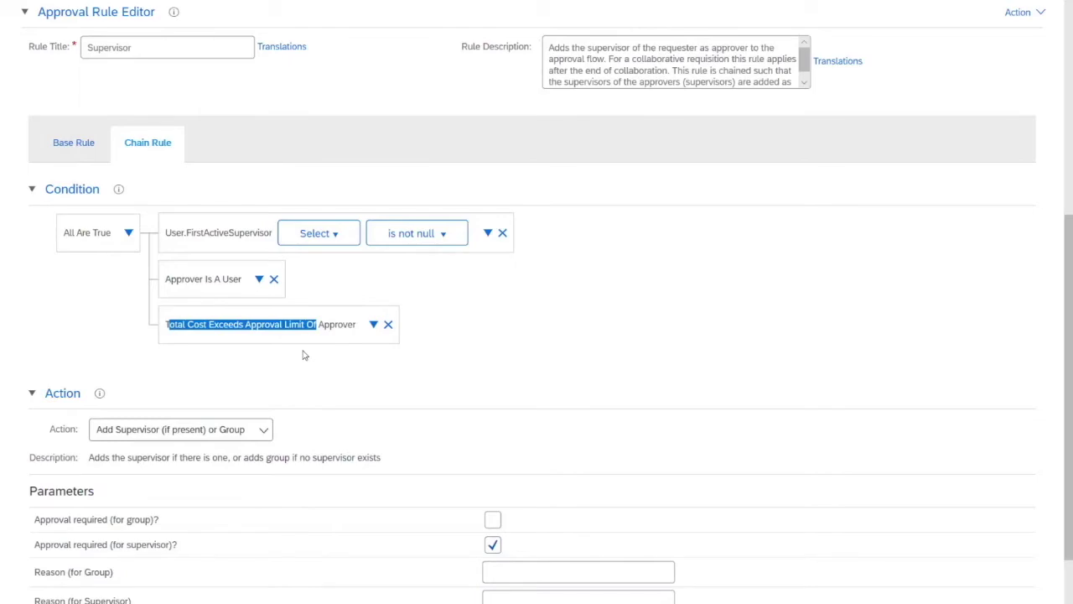
pyautogui.scroll(5, 305, 356)
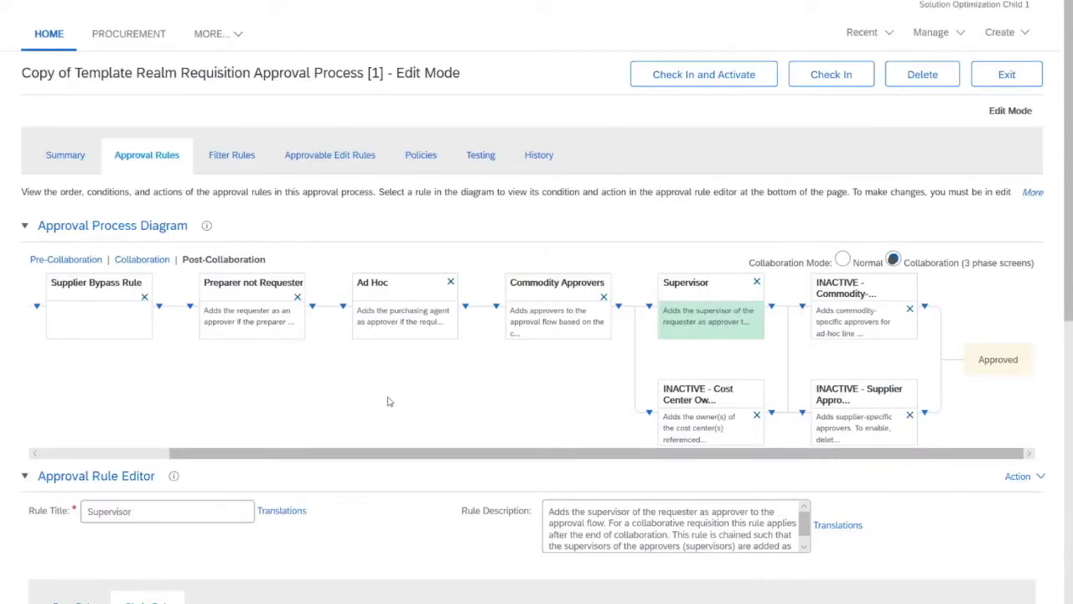
# Add a serial rule after Supervisor titled 'Cost Centers', described 'Adds cost center owner for approval'.
pyautogui.click(782, 322)
pyautogui.click(785, 324)
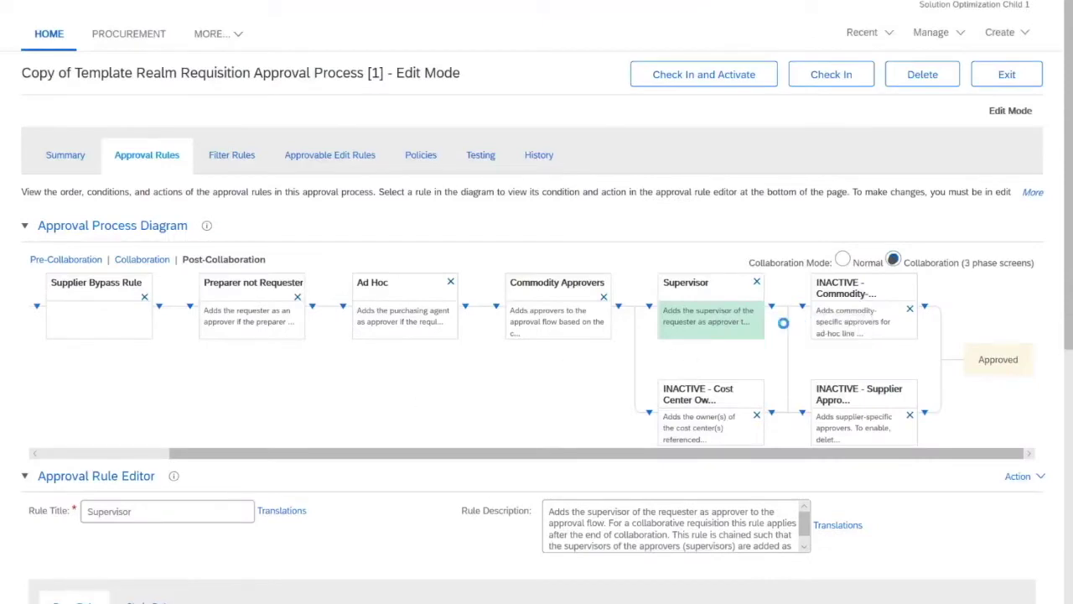
pyautogui.tripleClick(204, 521)
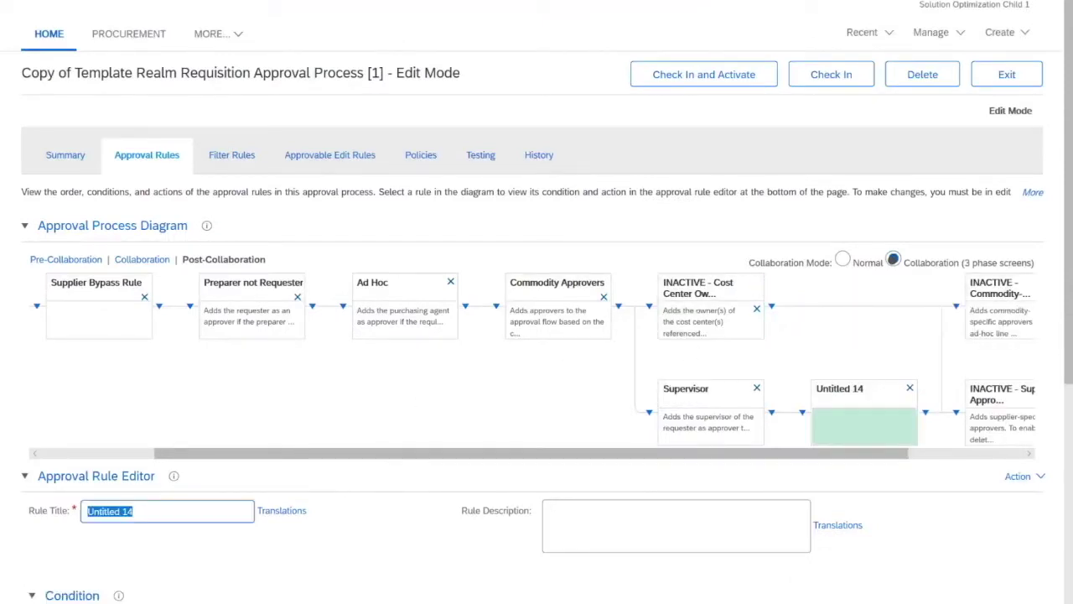
pyautogui.write('Cost Centers')
pyautogui.press('Tab')
pyautogui.scroll(-5, 616, 384)
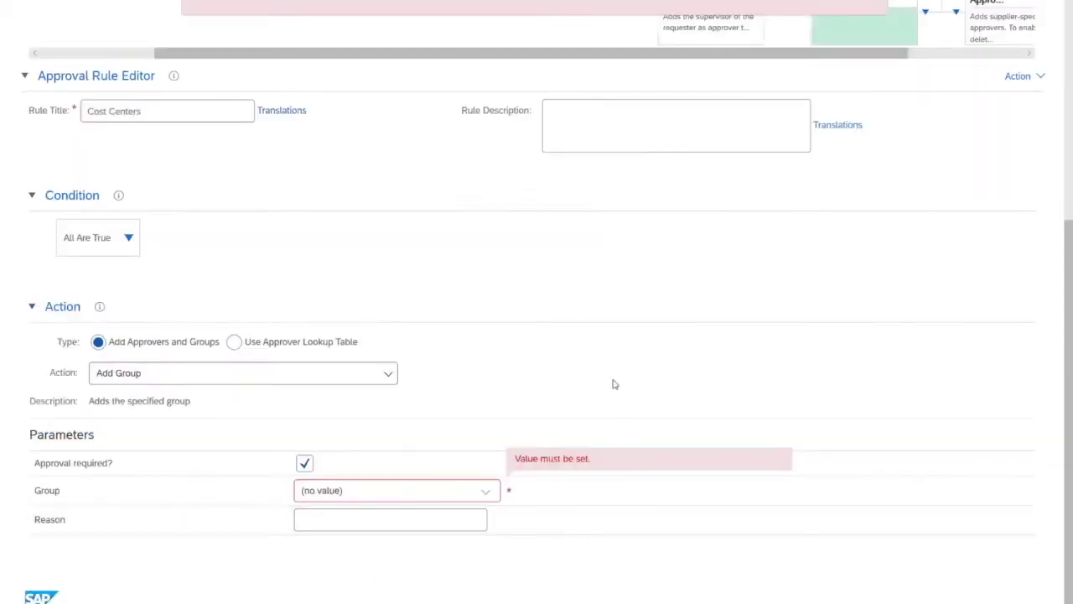
pyautogui.click(606, 141)
pyautogui.write('Adds cost center owner for approval')
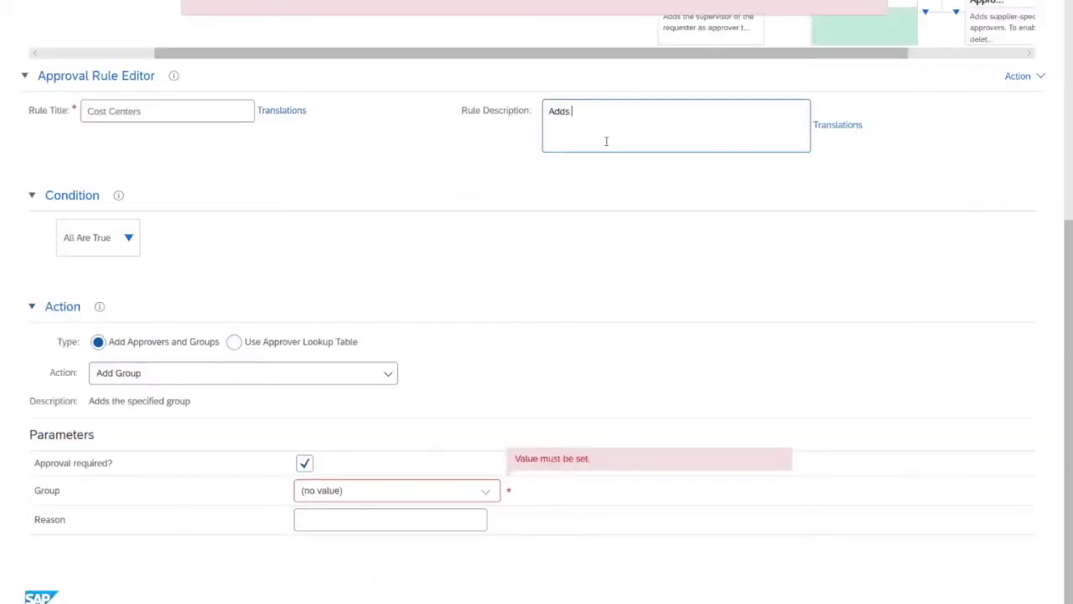
pyautogui.scroll(1, 149, 382)
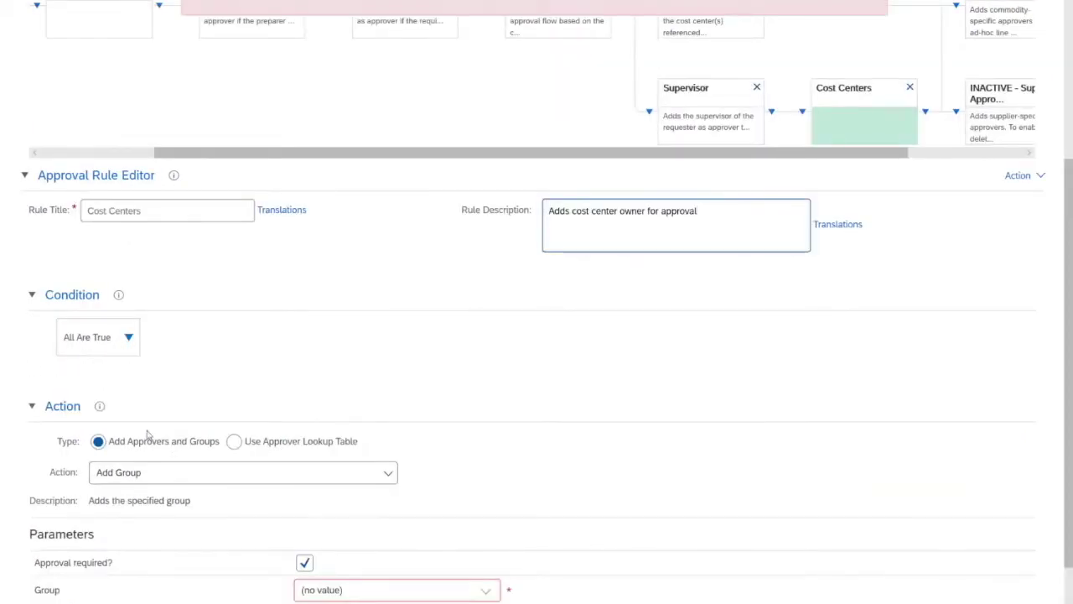
# Add a Field Match condition: Requisition.IsImportedReq is equal to No.
pyautogui.click(130, 338)
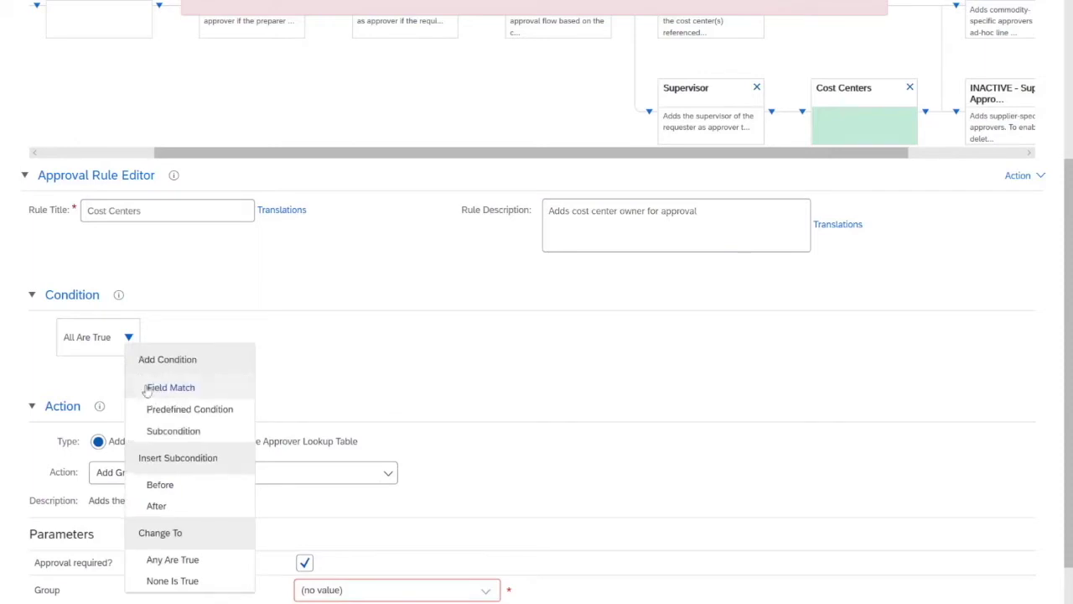
pyautogui.click(159, 388)
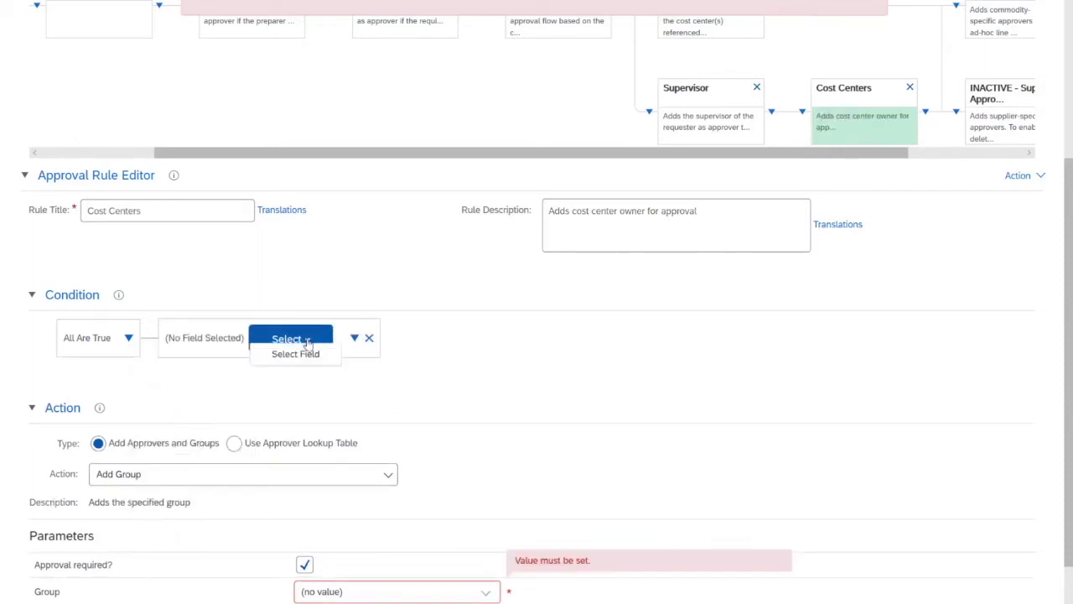
pyautogui.click(310, 354)
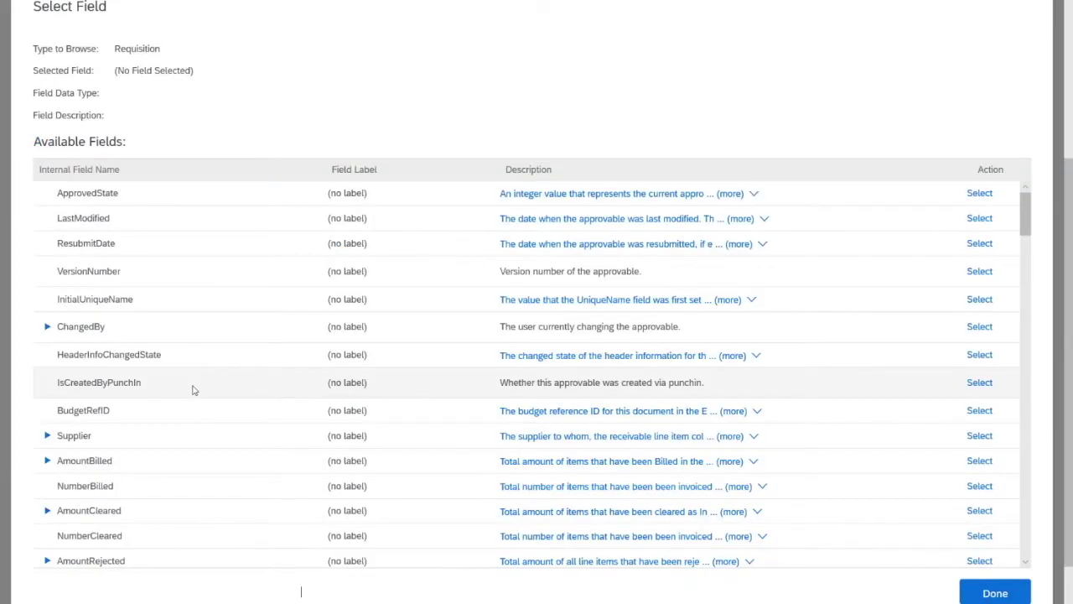
pyautogui.scroll(-2, 193, 390)
pyautogui.scroll(-2, 192, 392)
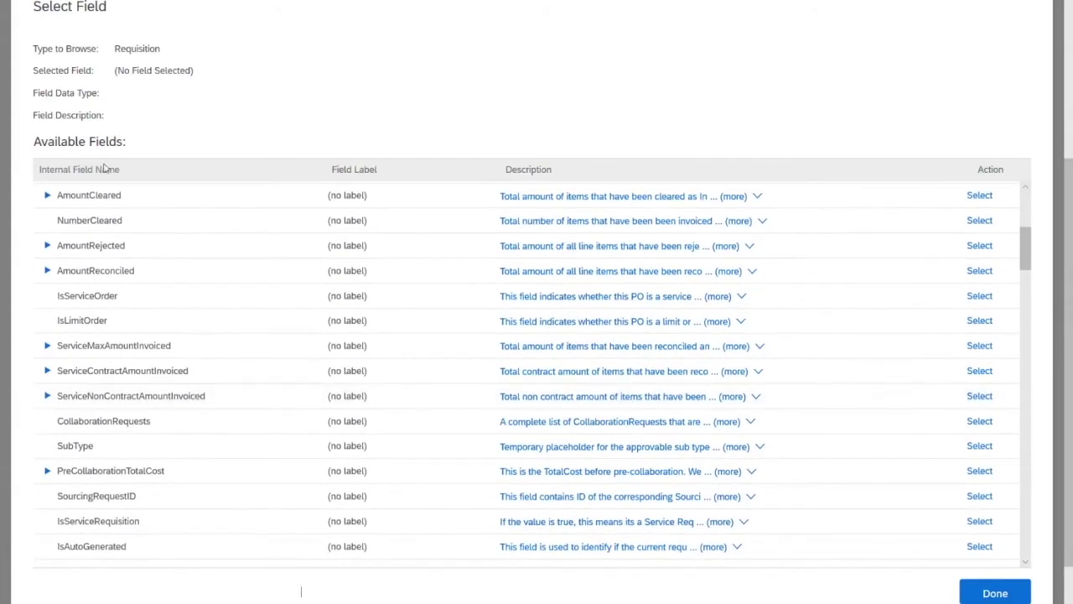
pyautogui.click(104, 170)
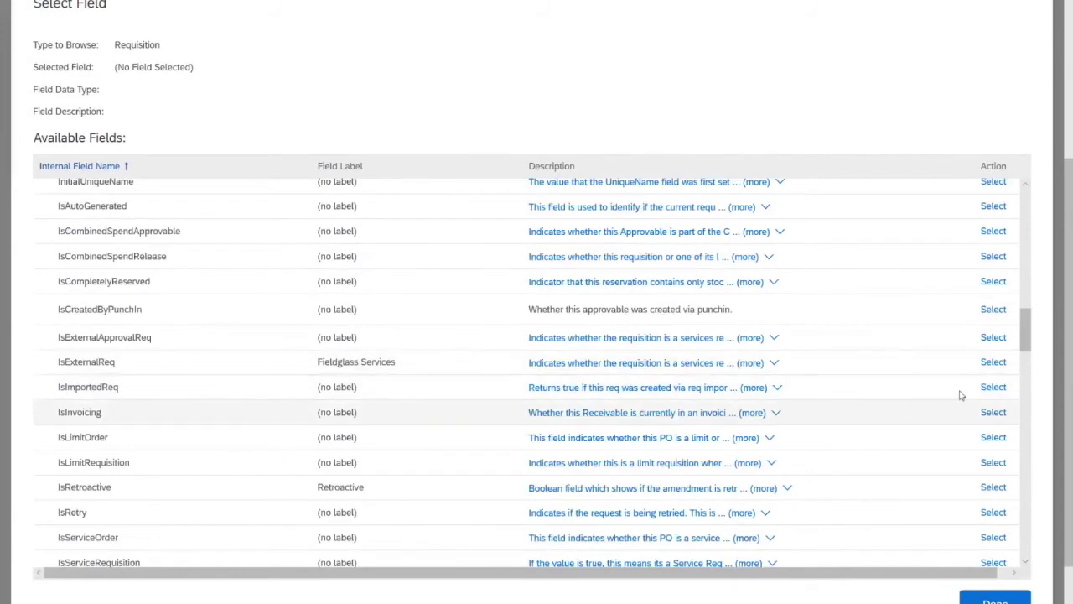
pyautogui.click(990, 387)
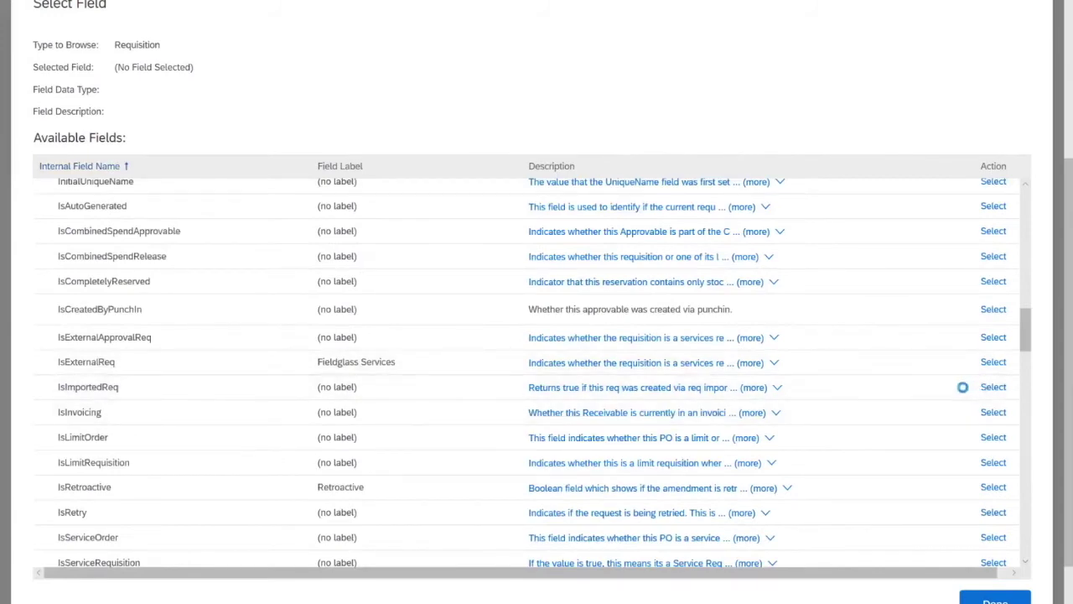
pyautogui.click(563, 347)
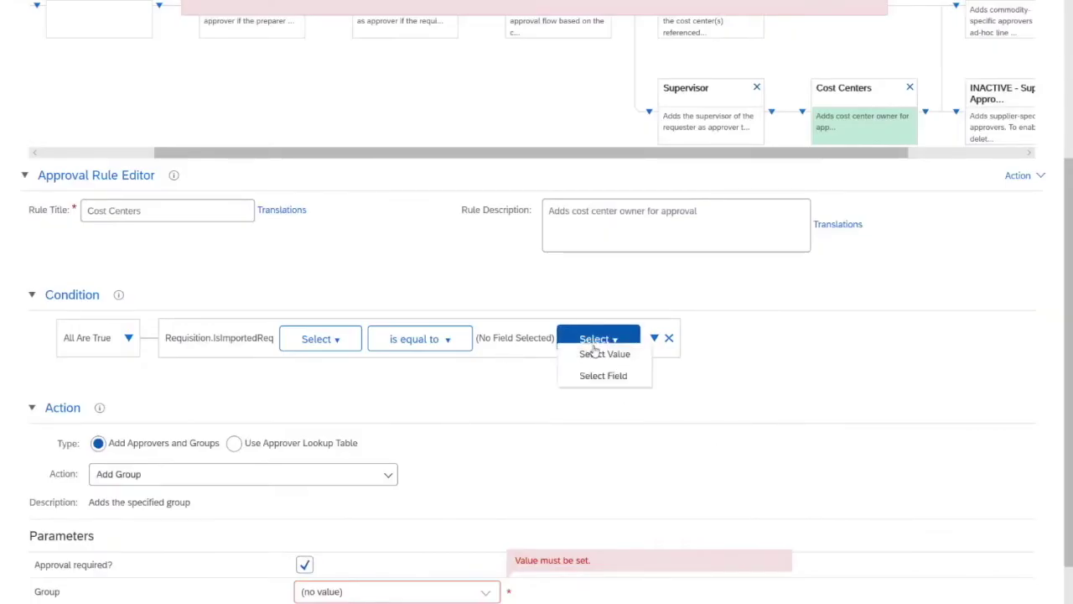
pyautogui.click(603, 355)
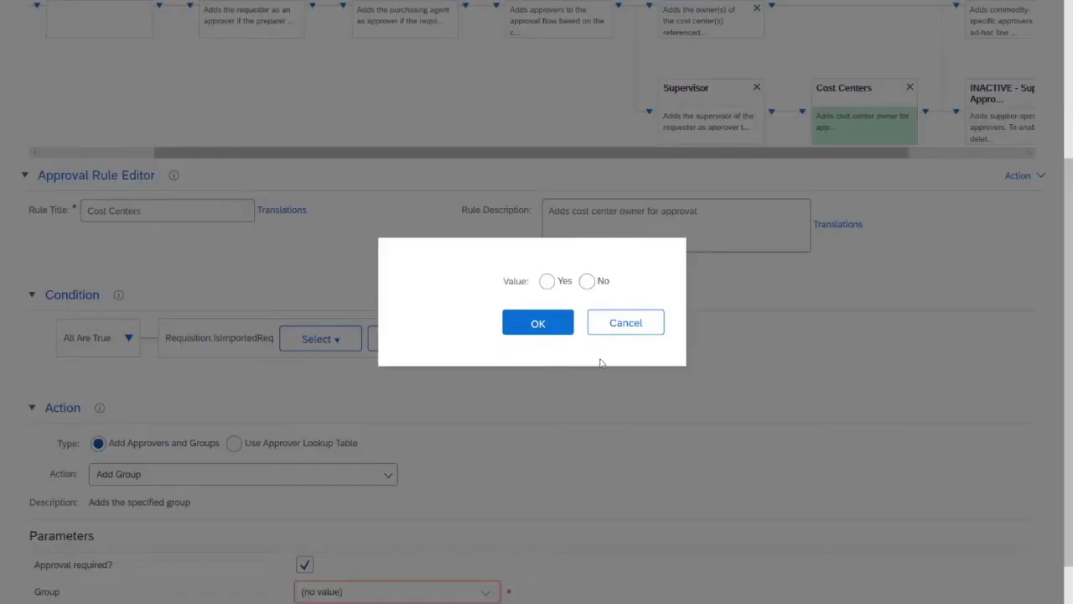
pyautogui.click(586, 281)
pyautogui.click(556, 324)
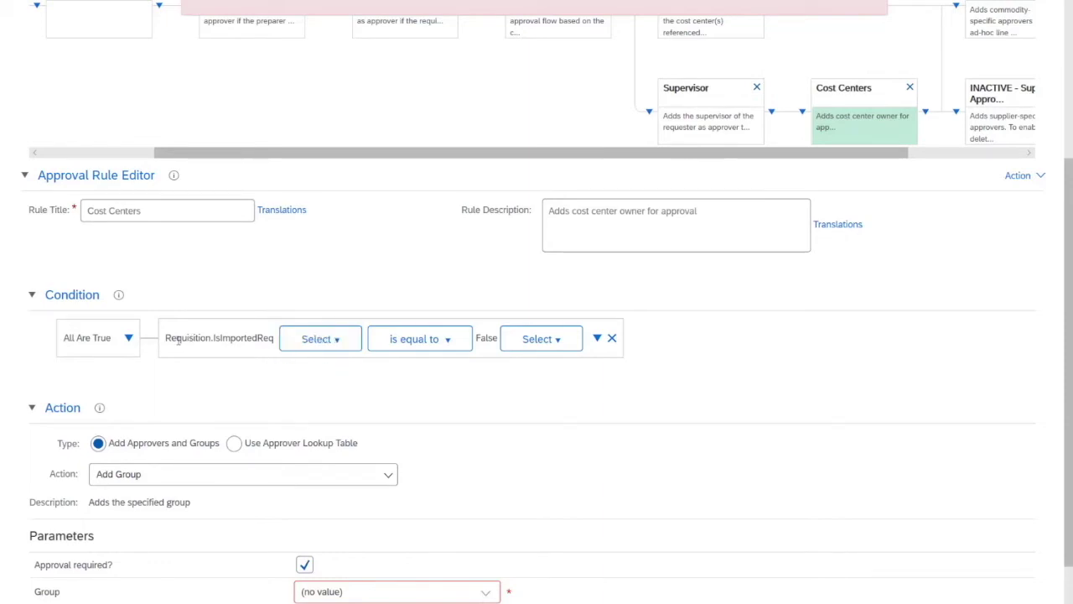
pyautogui.moveTo(171, 338); pyautogui.dragTo(253, 339)
pyautogui.click(258, 382)
pyautogui.scroll(-2, 344, 369)
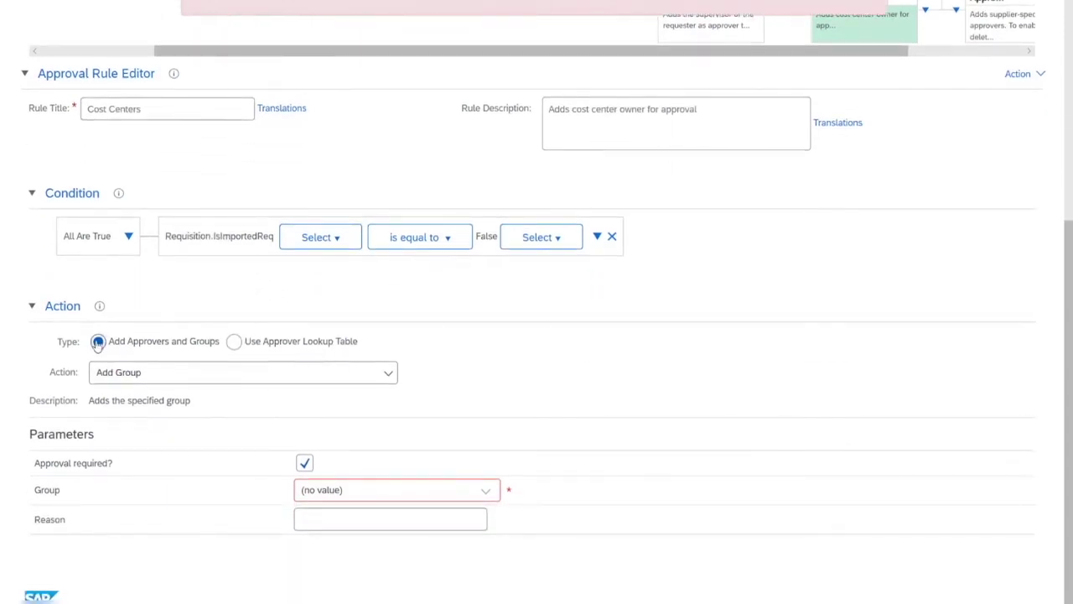
# Make the rule's action use an approver lookup table and add a new column.
pyautogui.click(140, 371)
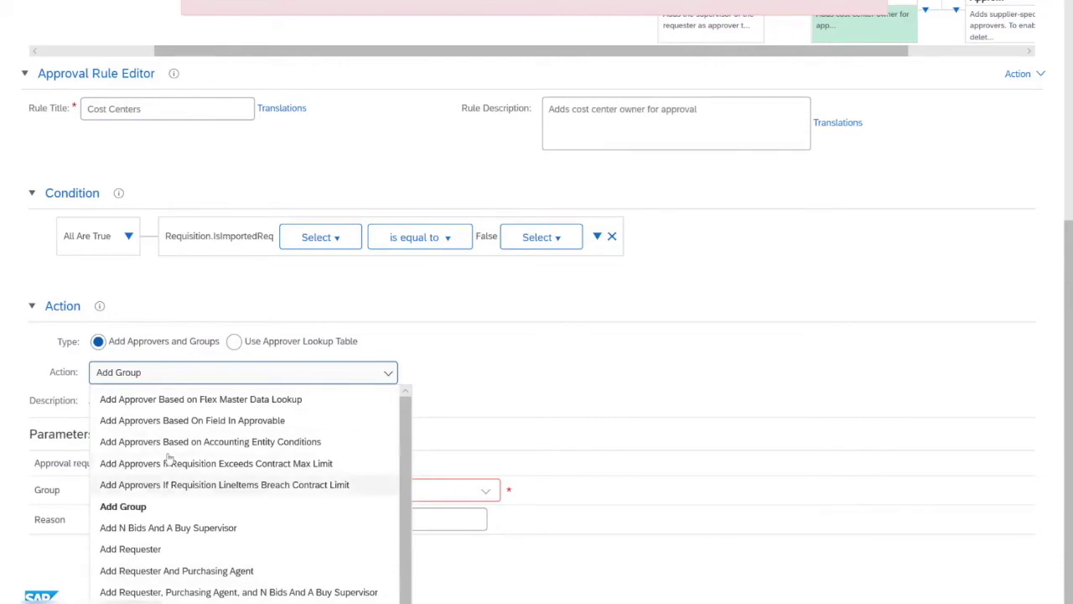
pyautogui.click(233, 340)
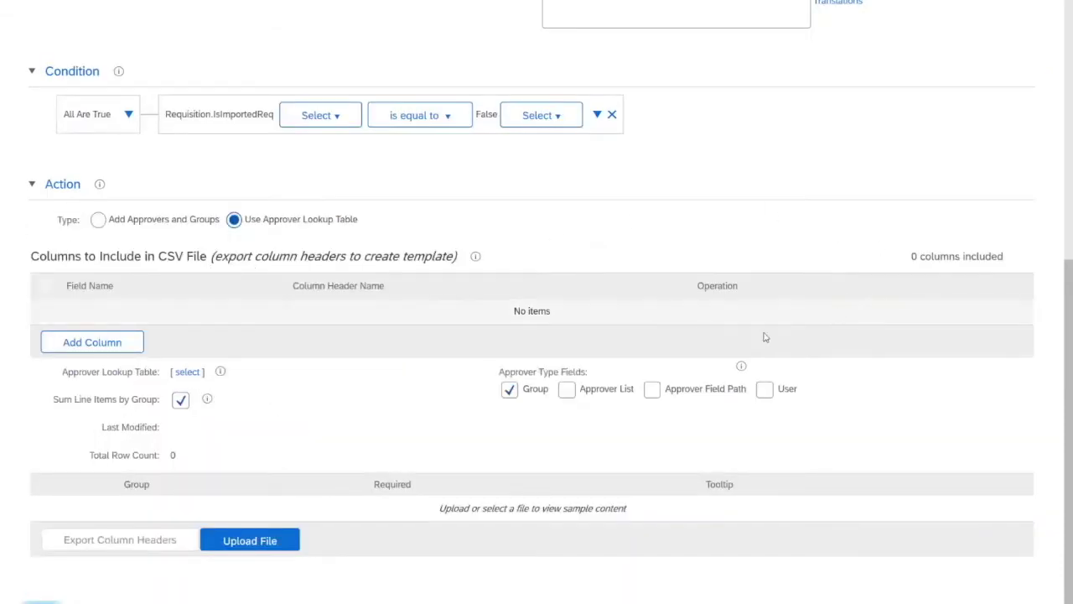
pyautogui.click(115, 344)
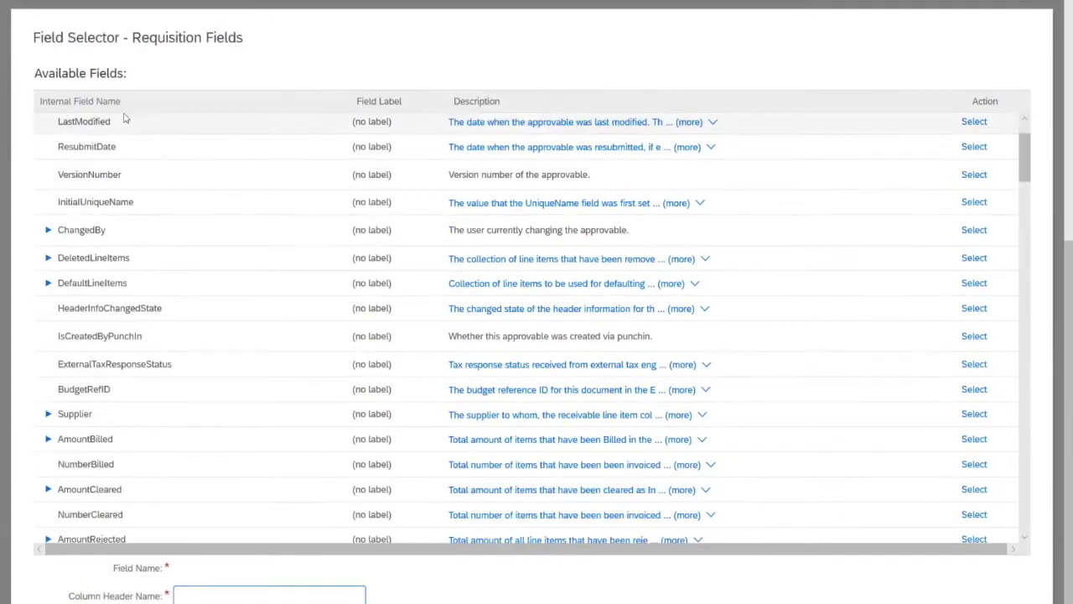
# Browse the name-sorted field selector to LineItems > Accountings > AllSplitAccountings for the CostCenter field.
pyautogui.click(68, 107)
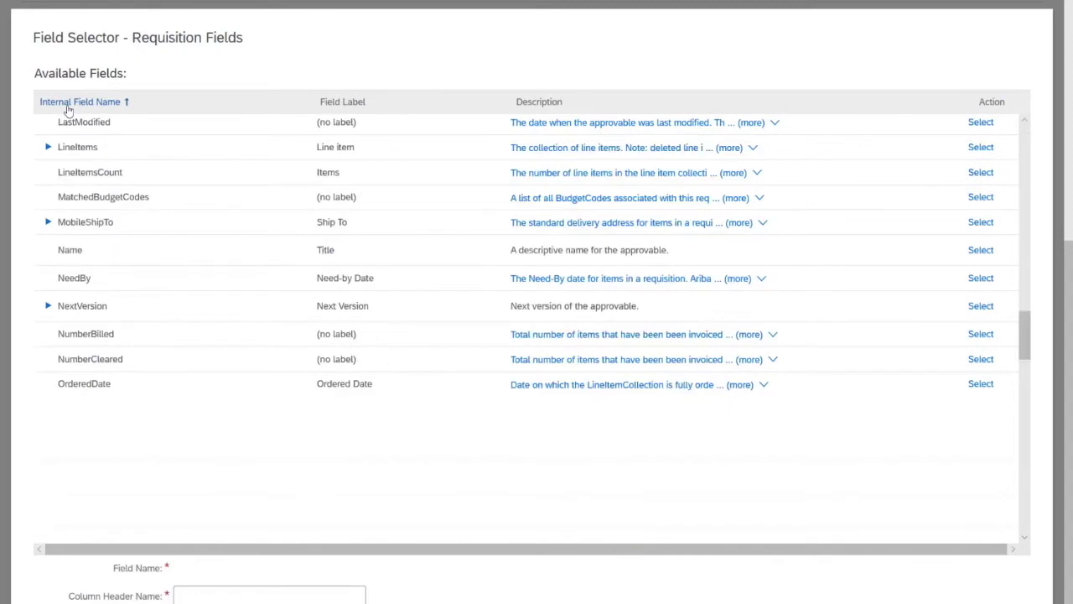
pyautogui.click(48, 150)
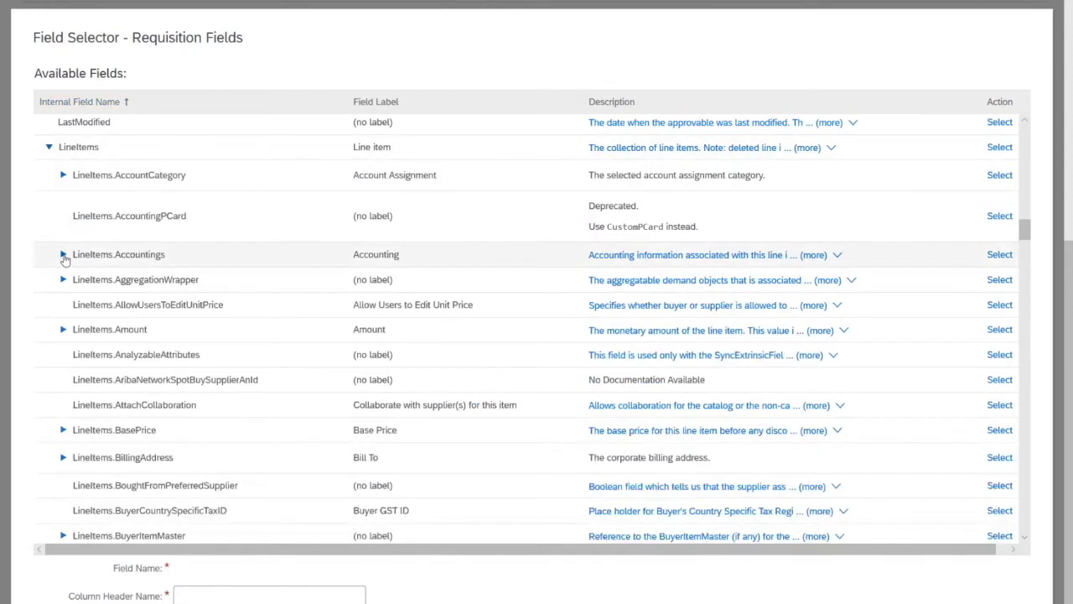
pyautogui.click(63, 256)
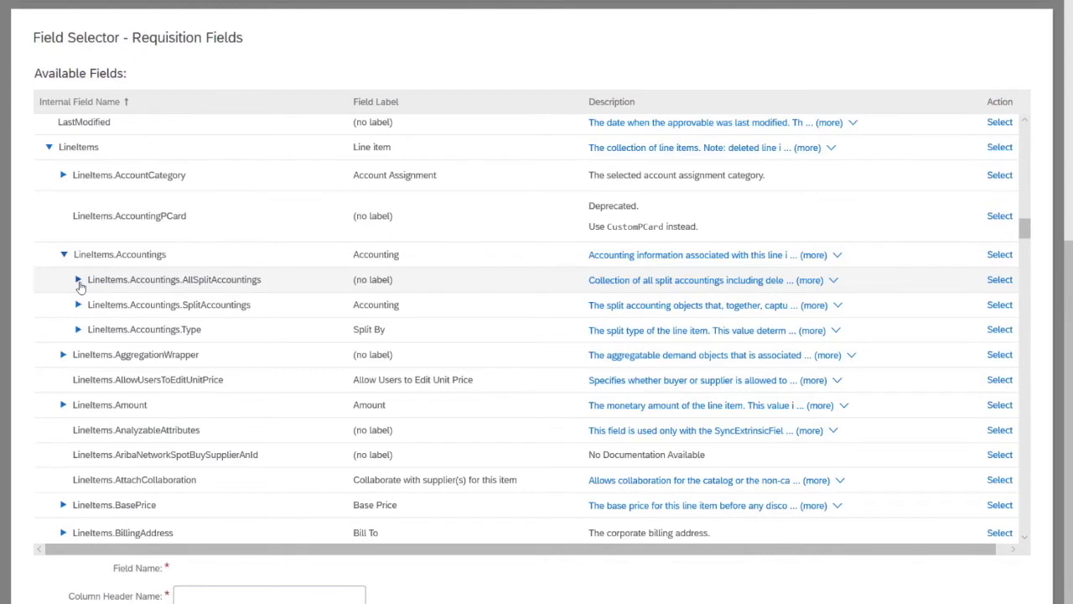
pyautogui.click(79, 281)
pyautogui.scroll(-3, 371, 429)
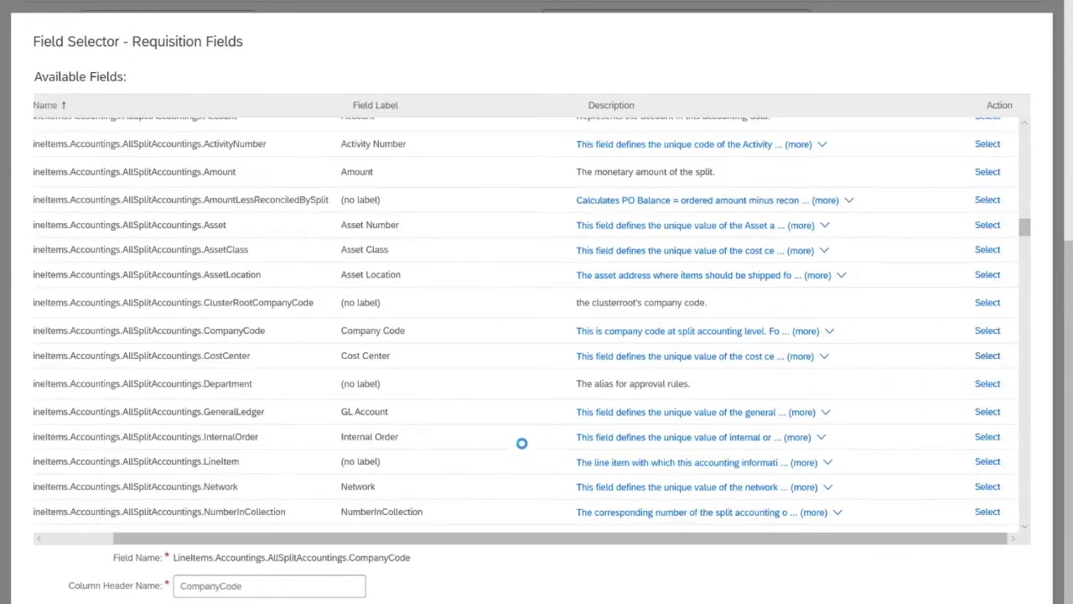
pyautogui.hscroll(-2, 517, 461)
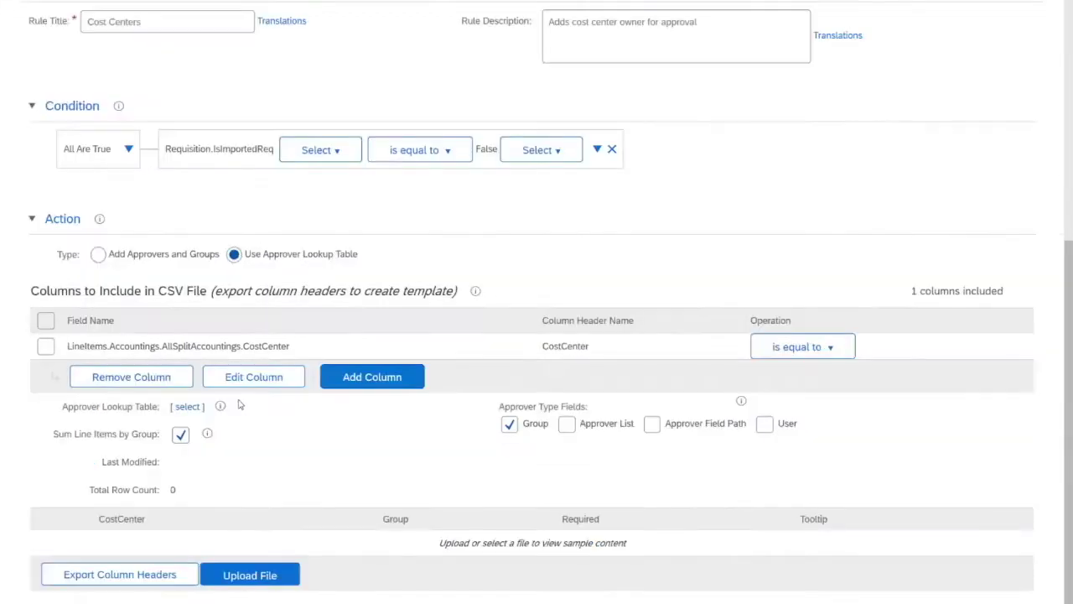
pyautogui.scroll(-1, 251, 385)
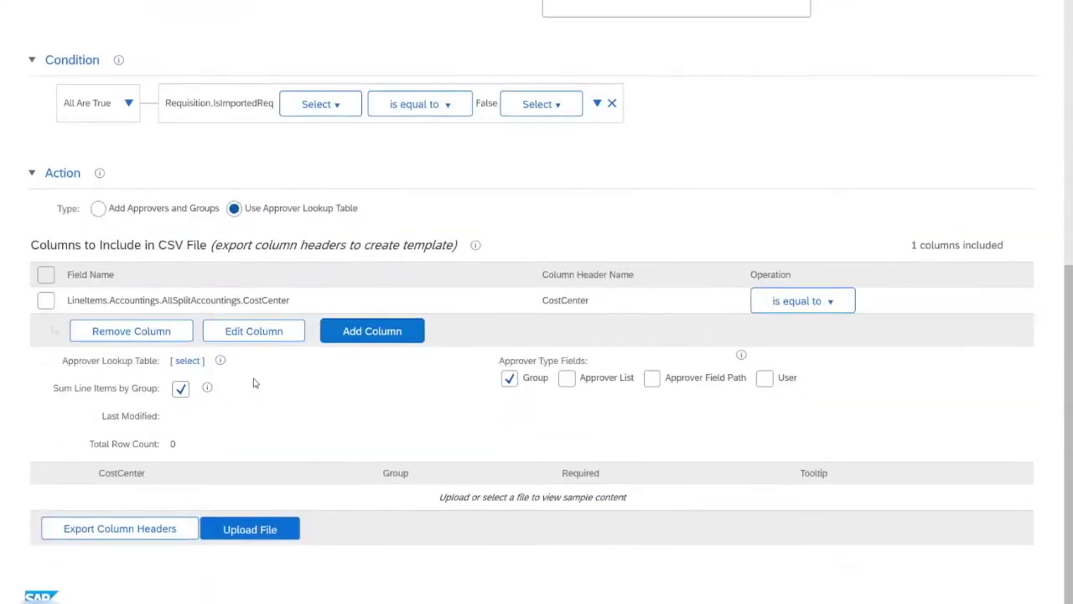
# Use User and Approver Field Path instead of Group as approver types, then export the column headers.
pyautogui.moveTo(98, 474); pyautogui.dragTo(163, 474)
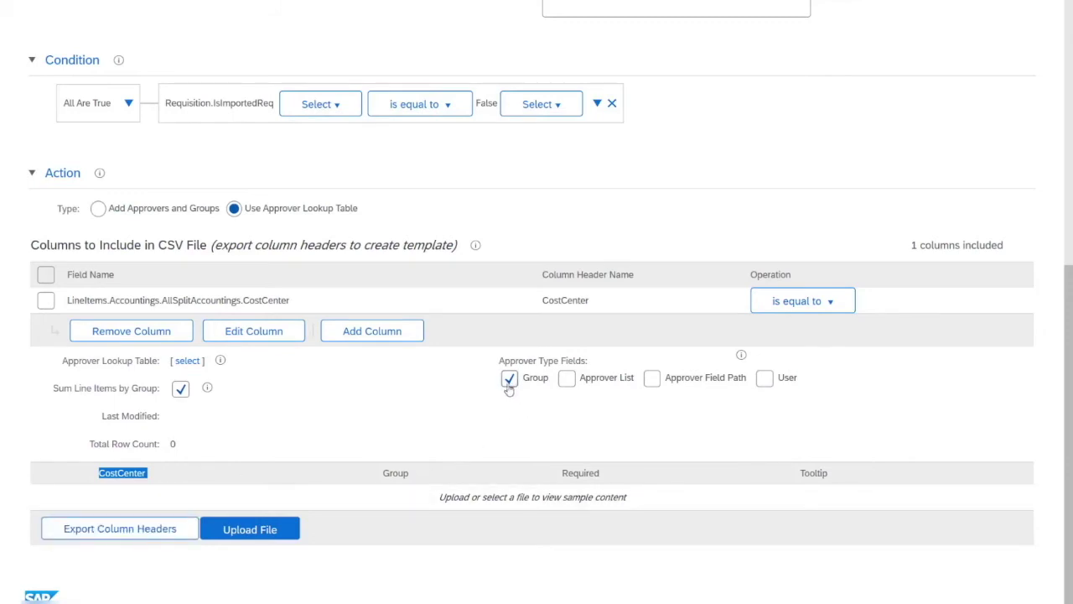
pyautogui.click(764, 378)
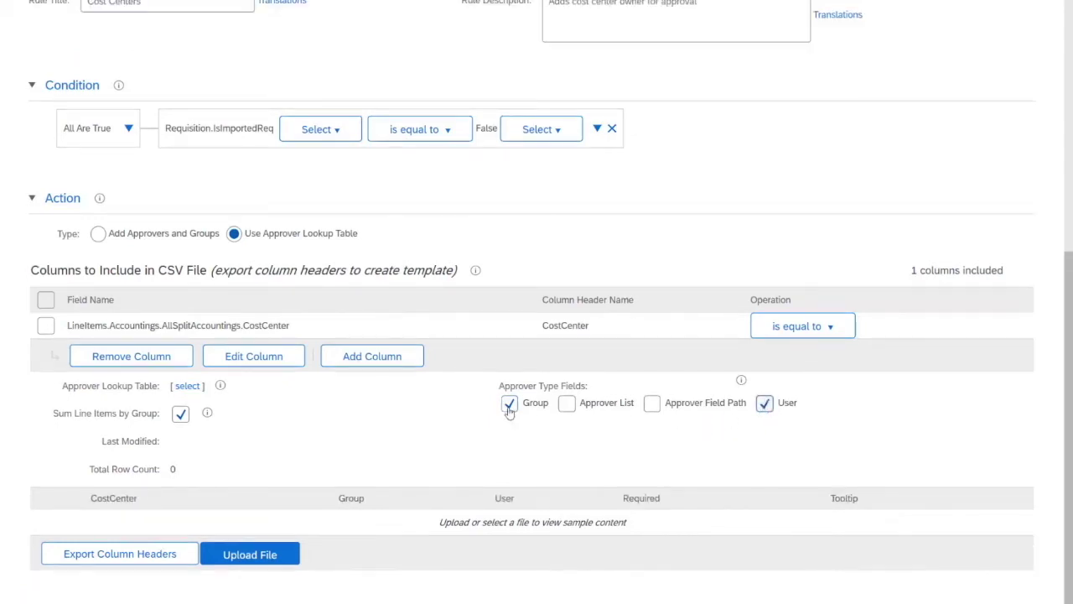
pyautogui.click(510, 402)
pyautogui.click(652, 402)
pyautogui.click(147, 558)
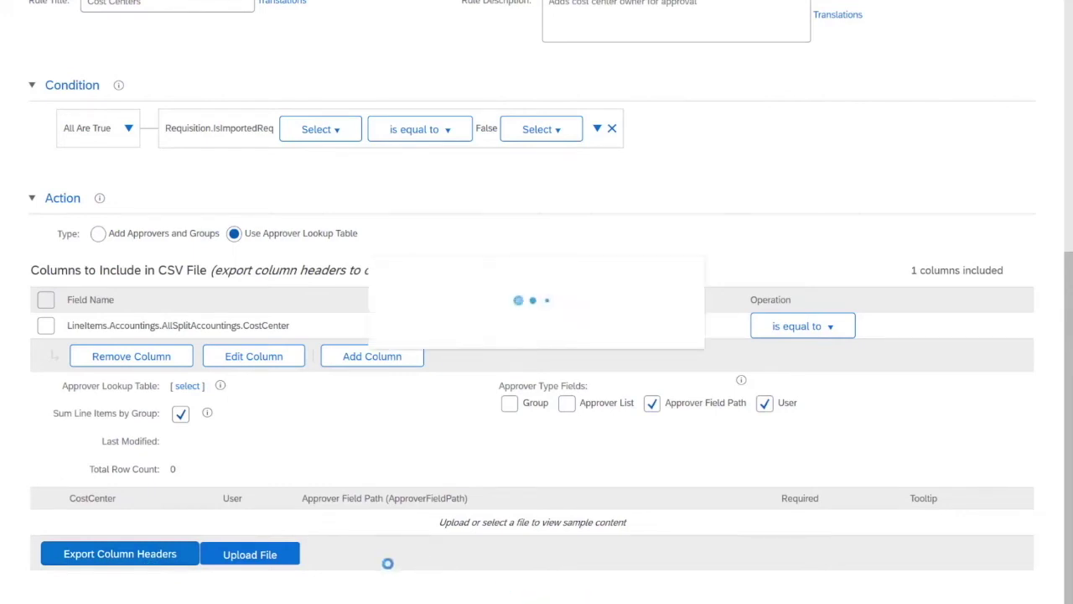
# Fill row 2 with cost center 12345 and the user's e-mail, then autofit columns A–C.
pyautogui.click(878, 76)
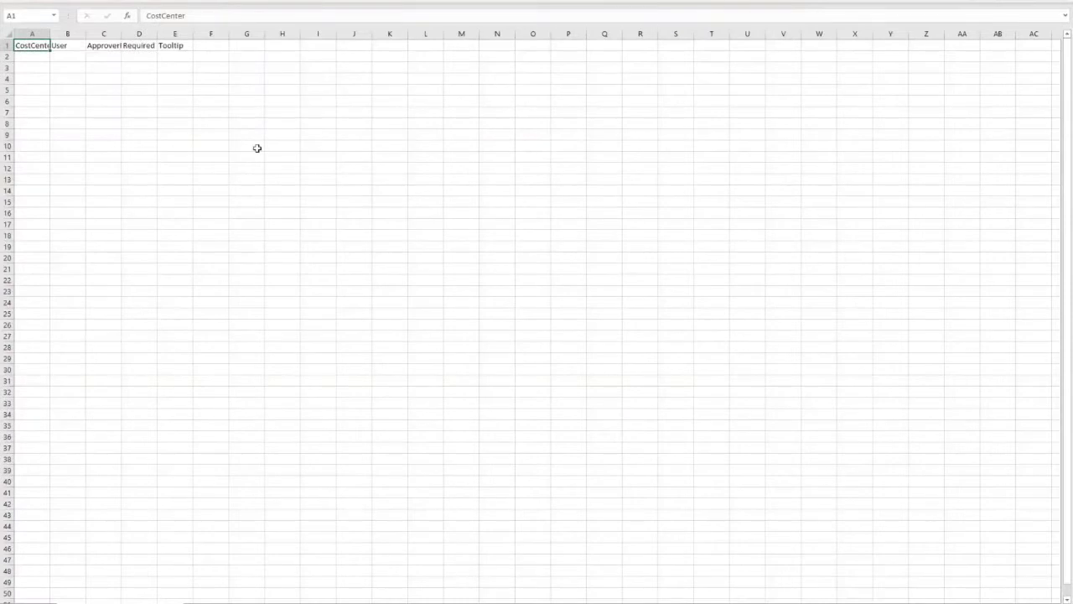
pyautogui.click(35, 56)
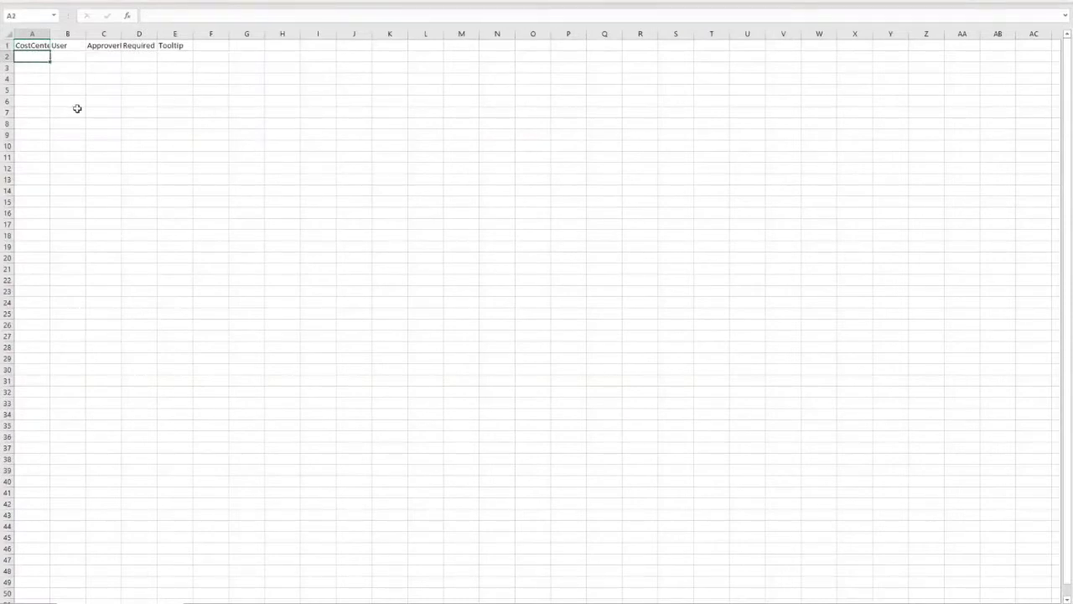
pyautogui.write('12345')
pyautogui.press('Tab')
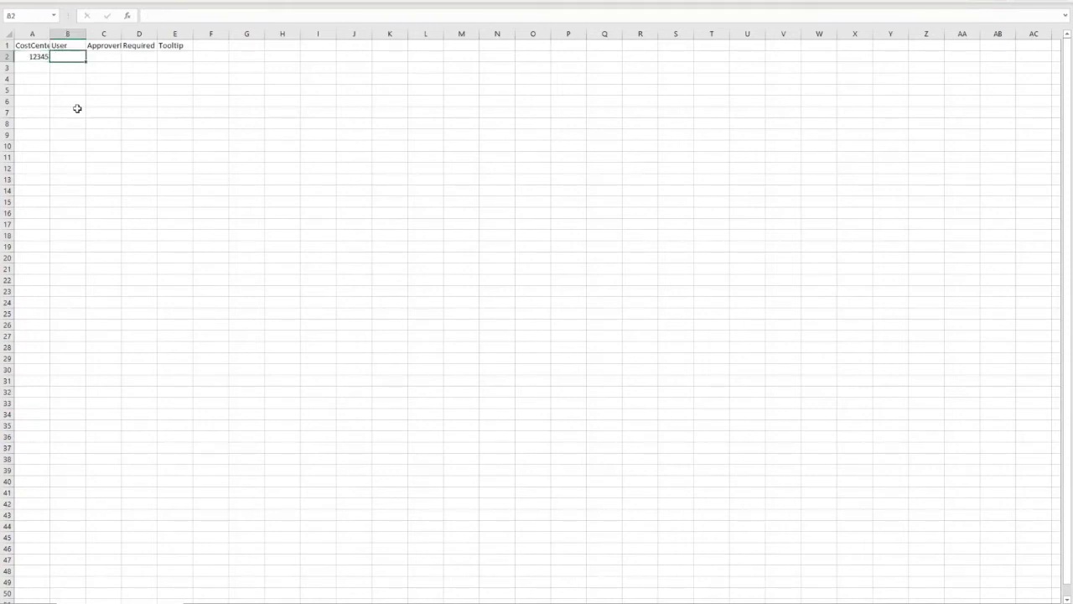
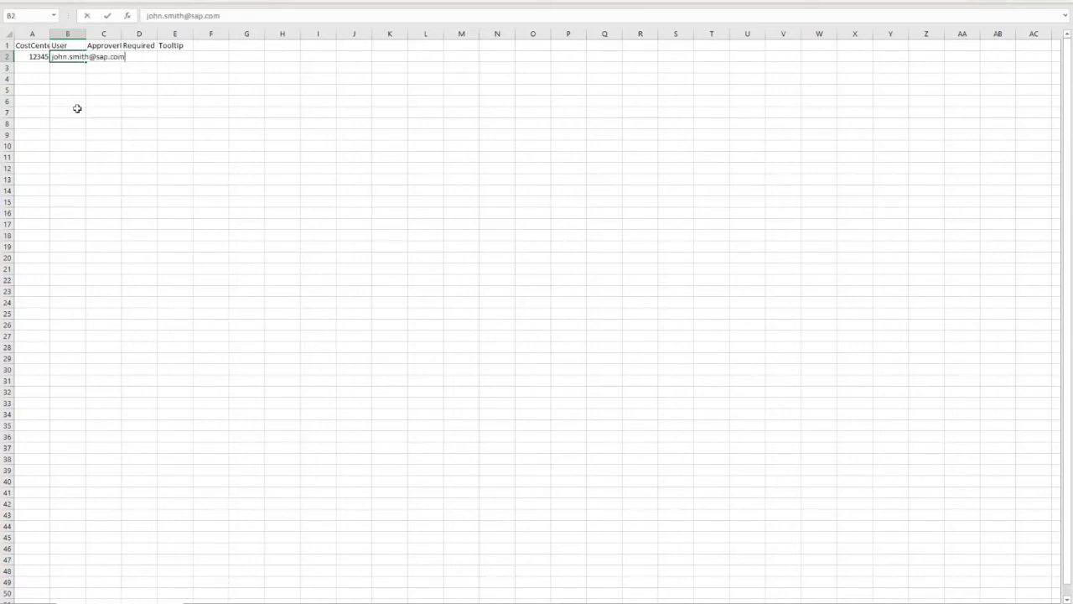
pyautogui.press('Tab')
pyautogui.doubleClick(121, 33)
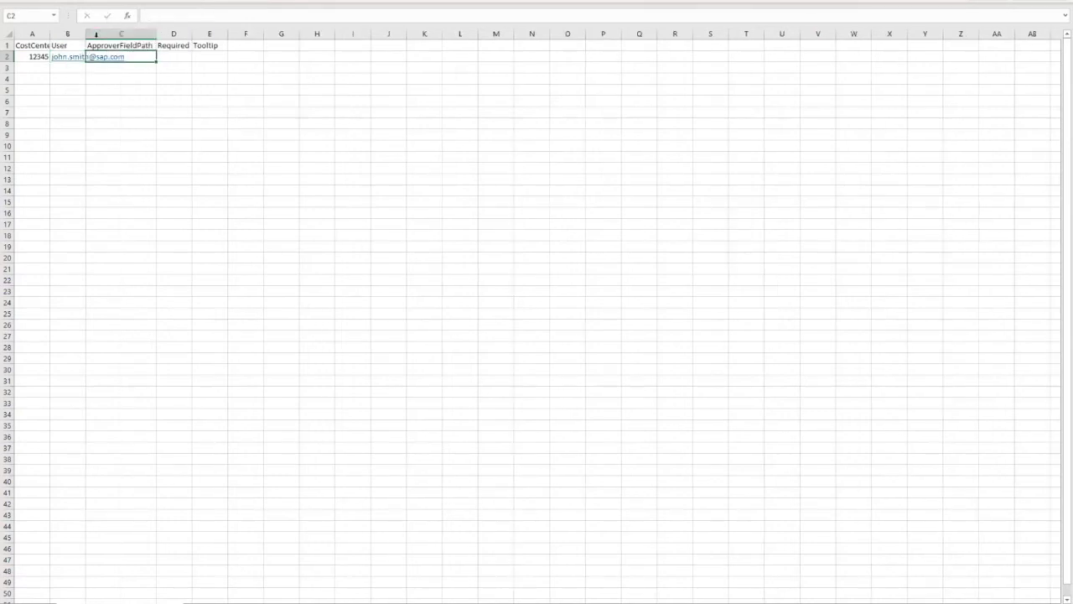
pyautogui.doubleClick(85, 33)
pyautogui.doubleClick(51, 34)
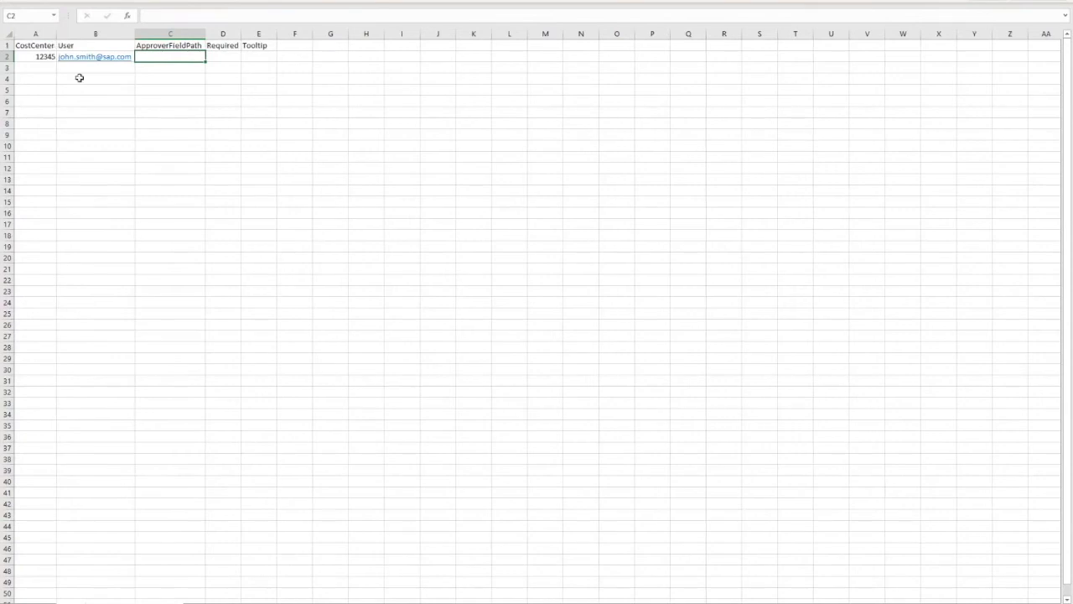
# Enter the * wildcard in A3 and move to row 3's ApproverFieldPath cell.
pyautogui.click(38, 69)
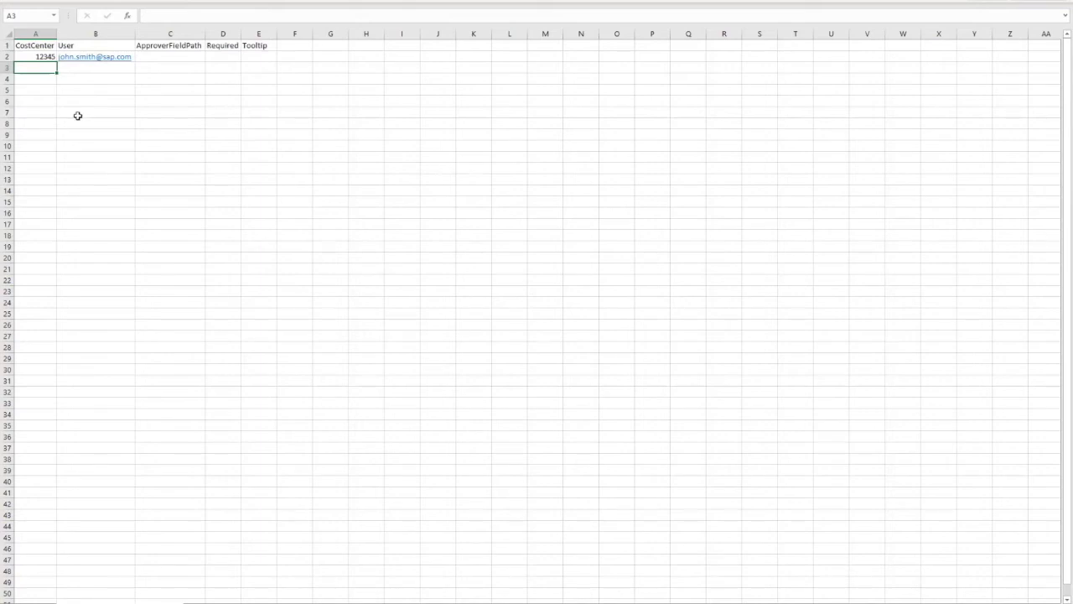
pyautogui.write('*')
pyautogui.press('Tab')
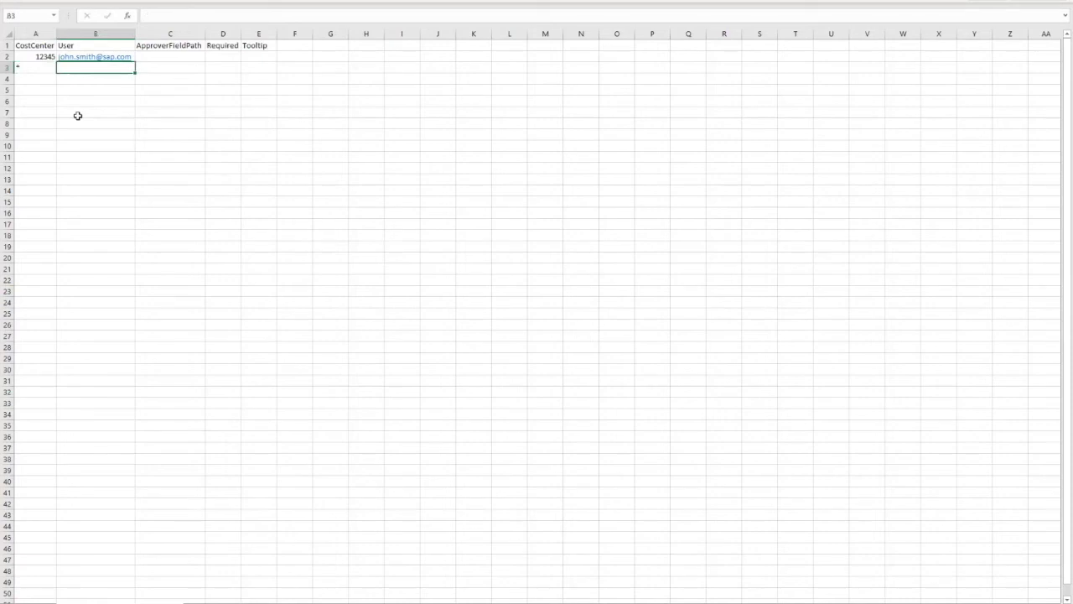
pyautogui.press('Tab')
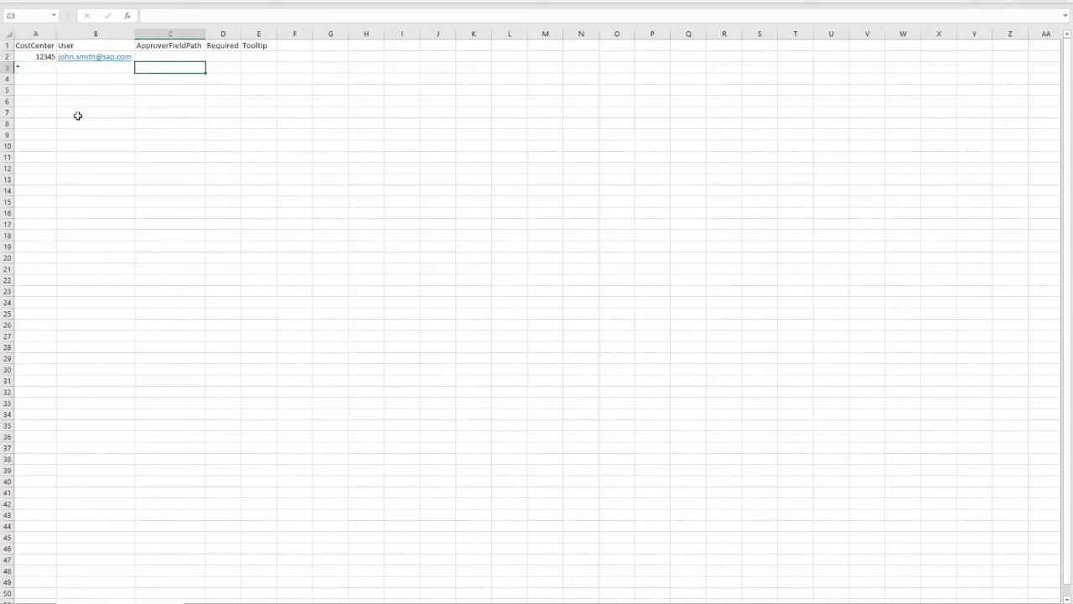
pyautogui.write('Requisition.Requester')
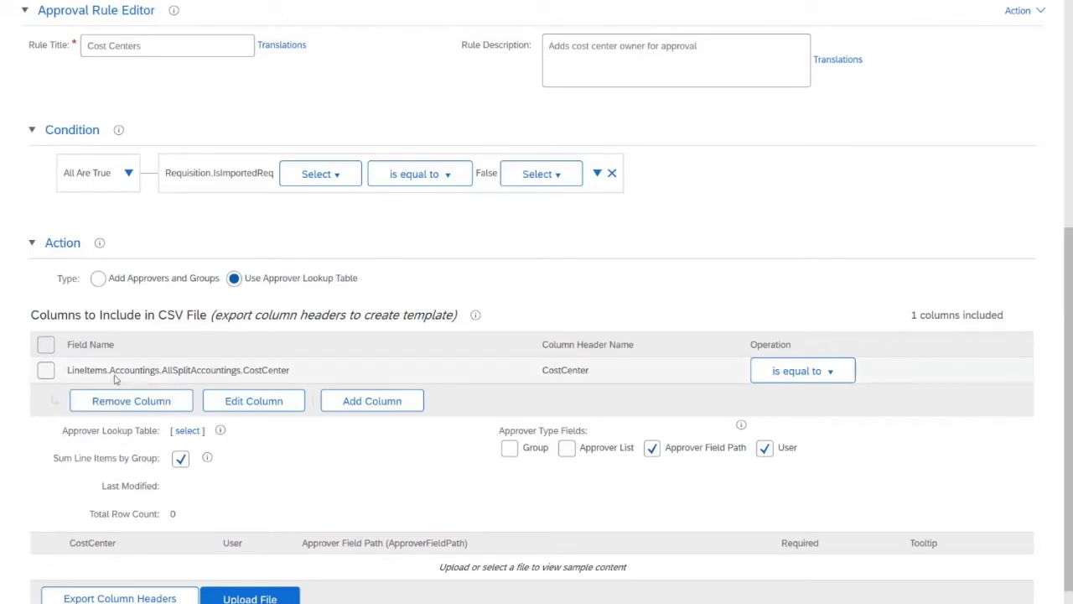
# Add a second lookup column on field Requester.Supervisor and copy its Supervisor header name.
pyautogui.click(369, 402)
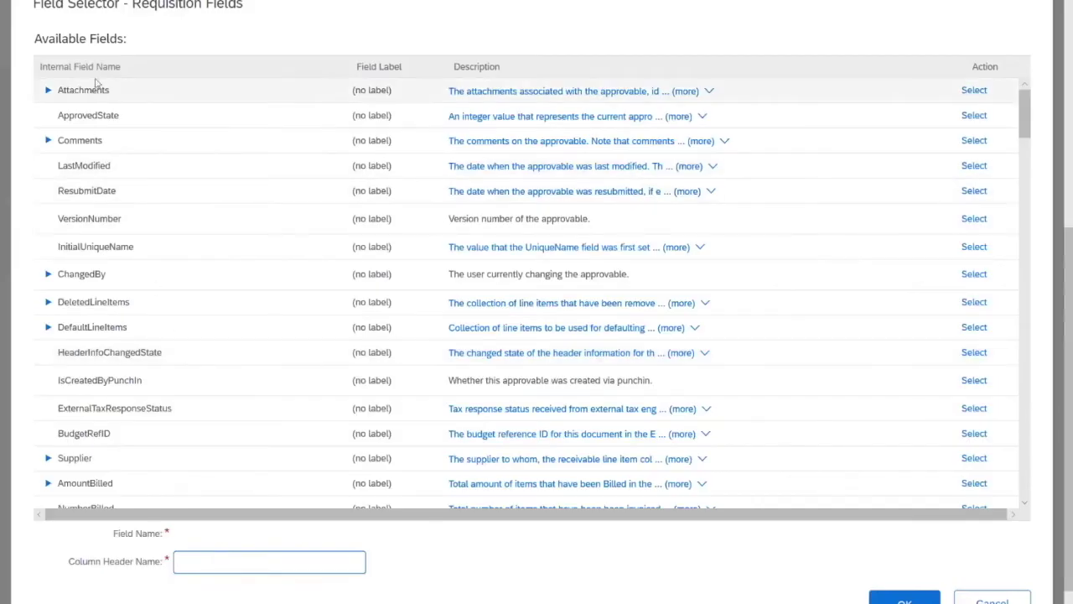
pyautogui.click(99, 65)
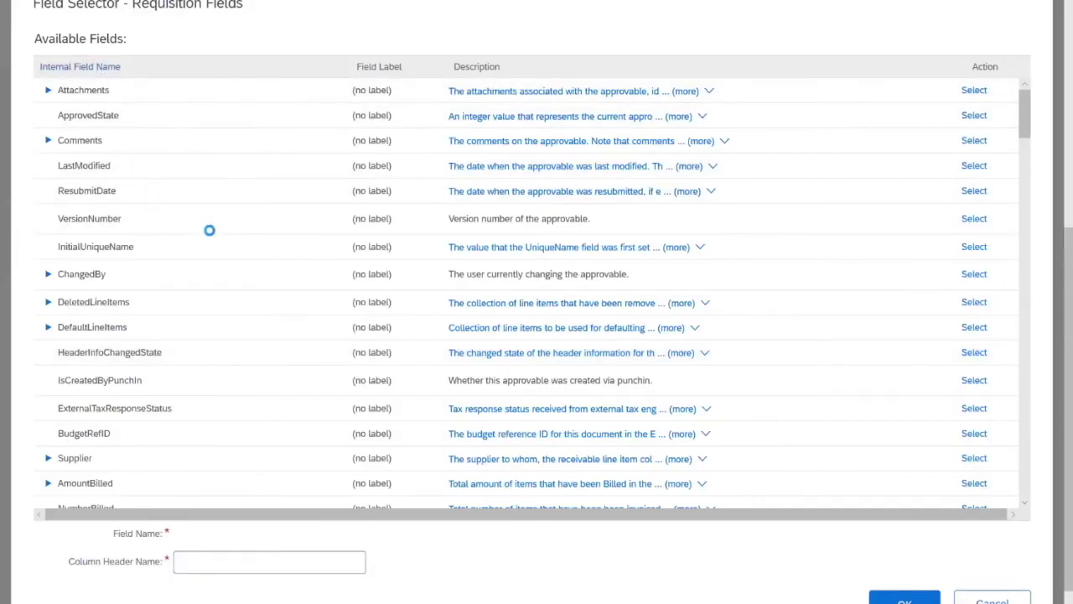
pyautogui.scroll(-5, 170, 321)
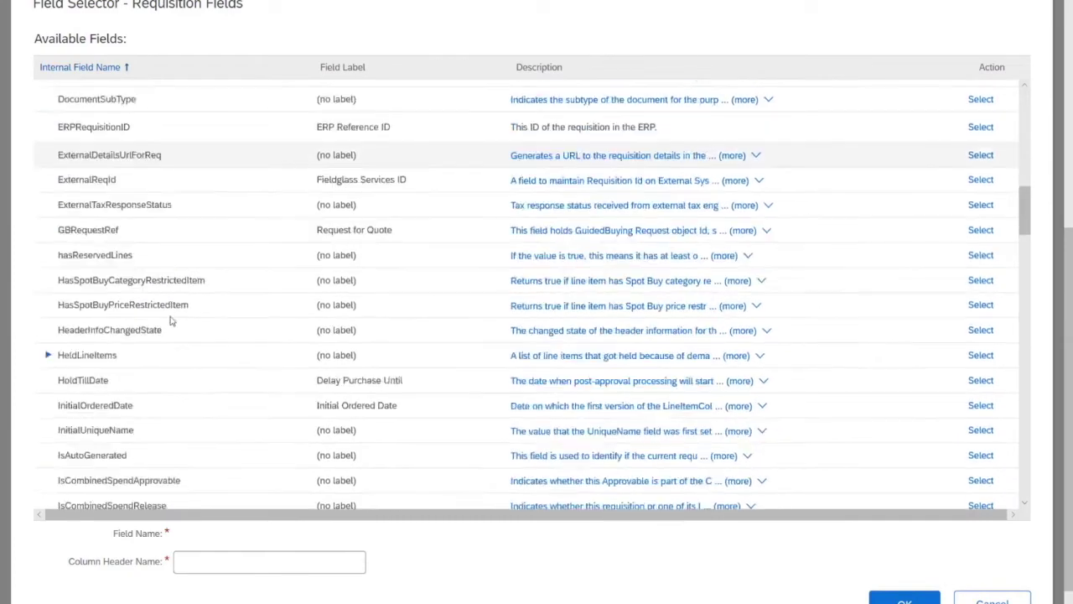
pyautogui.scroll(-5, 171, 321)
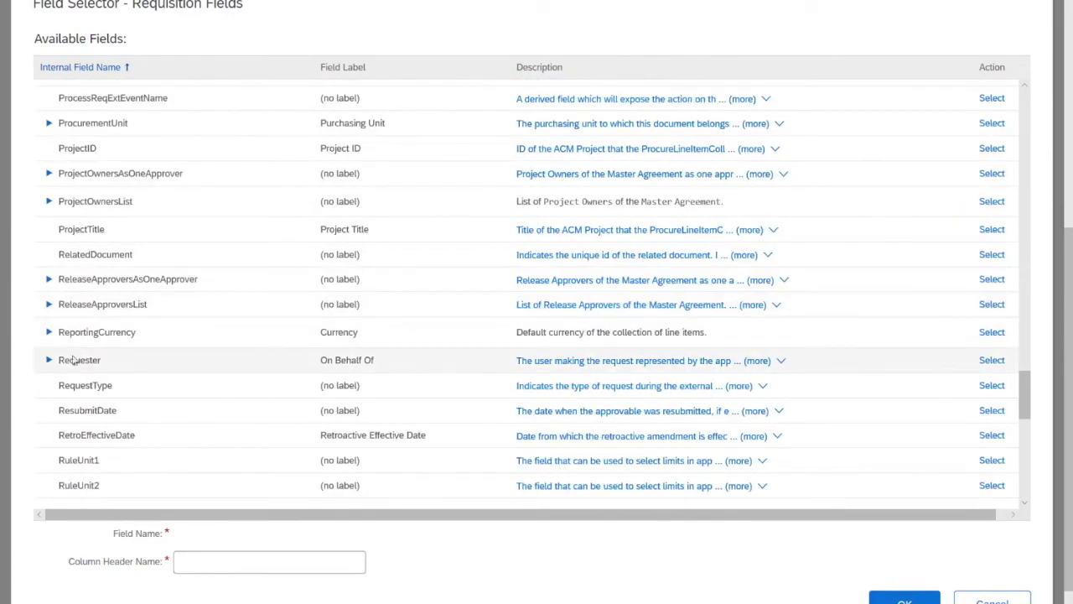
pyautogui.click(48, 360)
pyautogui.scroll(-2, 176, 385)
pyautogui.scroll(-5, 176, 386)
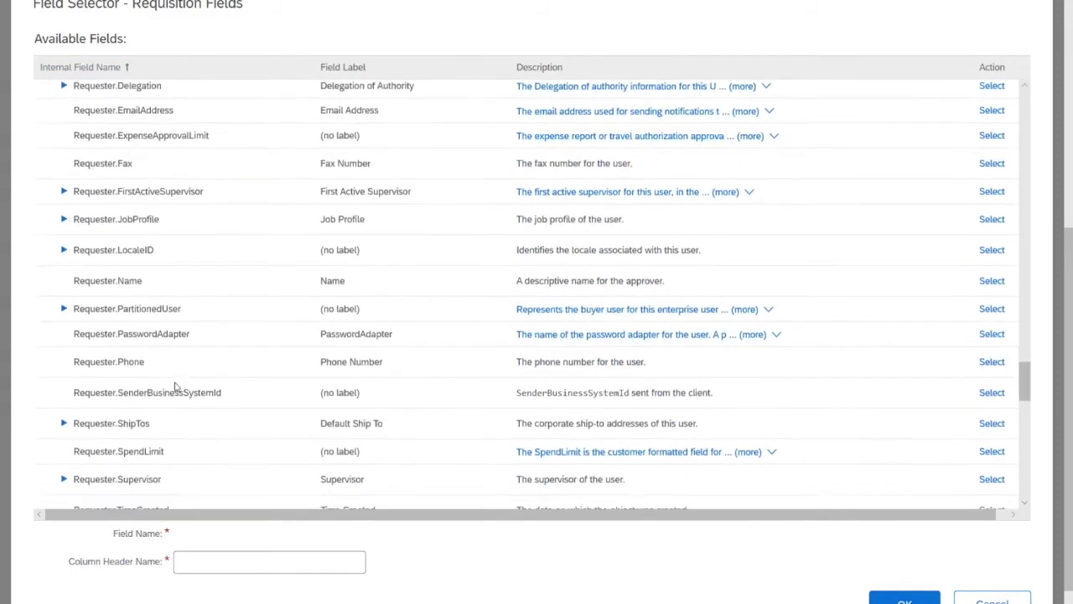
pyautogui.scroll(-1, 175, 387)
pyautogui.click(65, 333)
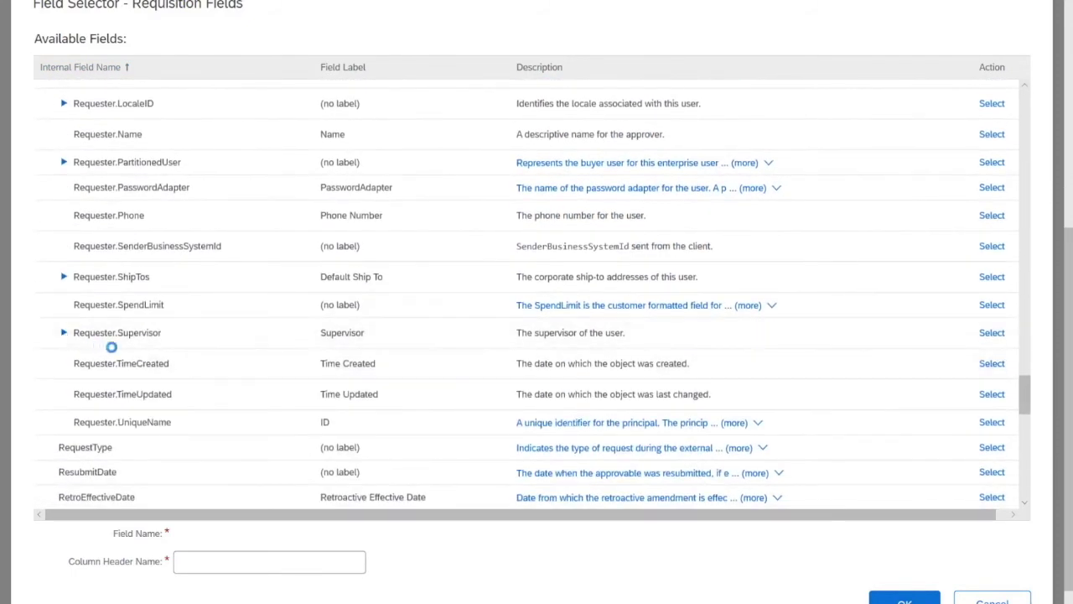
pyautogui.moveTo(261, 537); pyautogui.dragTo(170, 528)
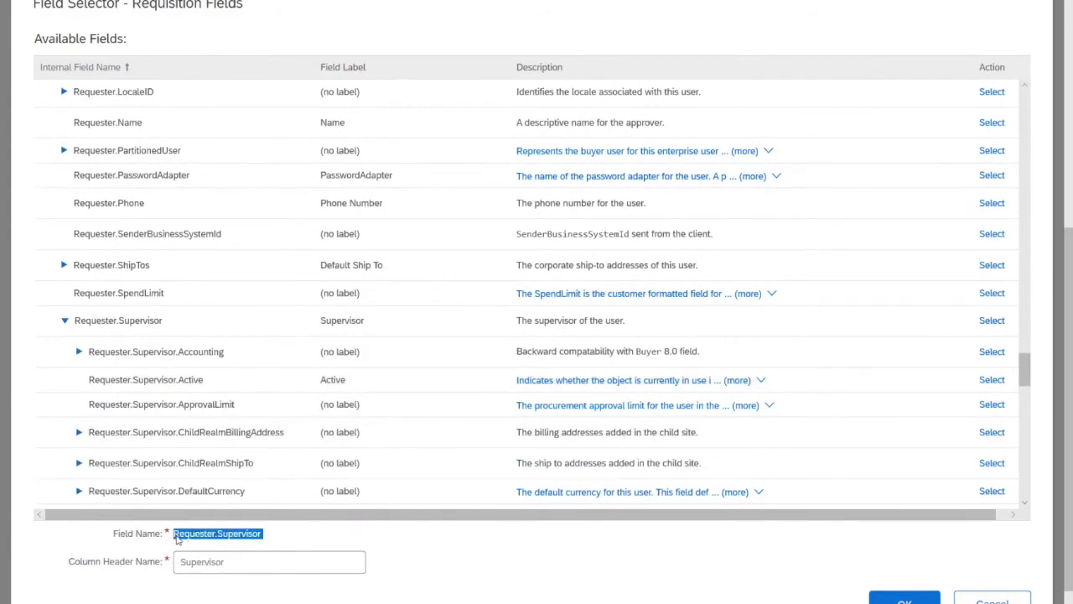
pyautogui.press('Tab')
pyautogui.hotkey('ctrl', 'c')
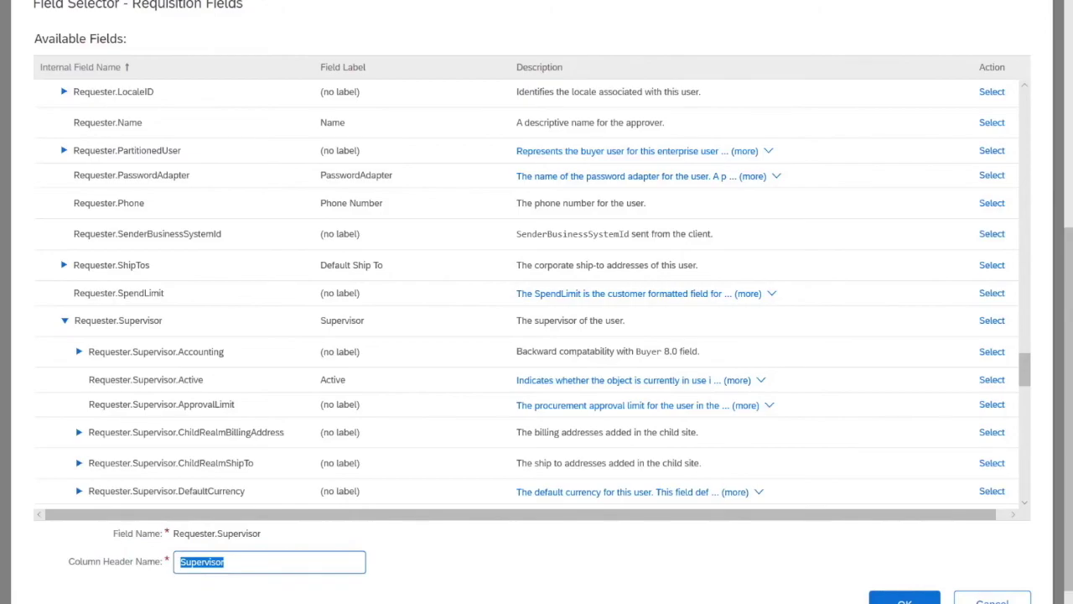
pyautogui.hotkey('alt', 'Tab')
# Paste Supervisor into C3 and prefix it so it reads 'Requster.Supervisor'.
pyautogui.hotkey('ctrl', 'v')
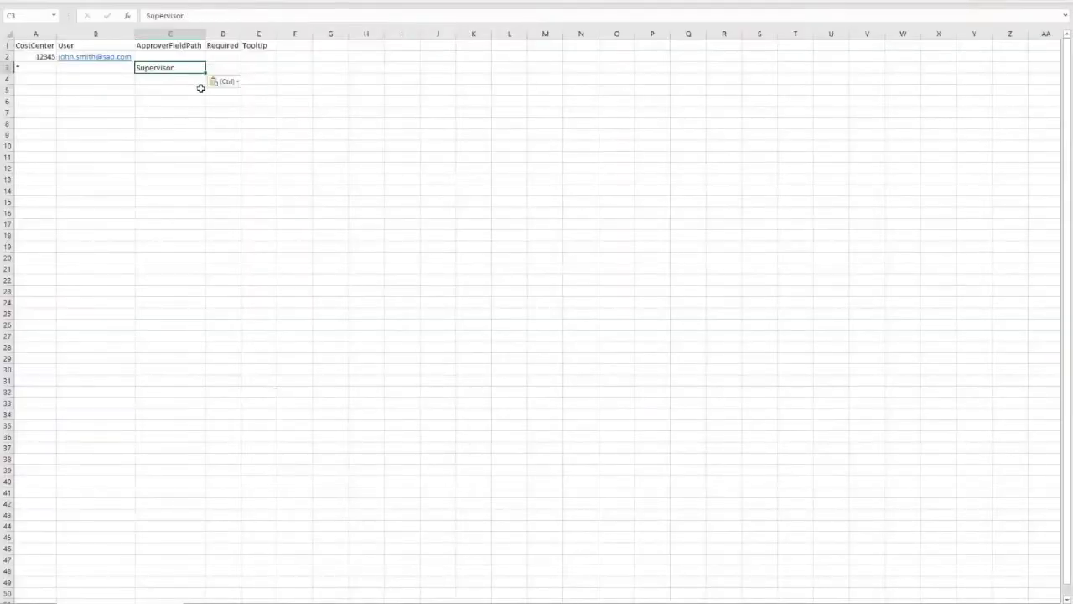
pyautogui.doubleClick(189, 68)
pyautogui.press('Escape')
pyautogui.write('Requster.')
pyautogui.press('Tab')
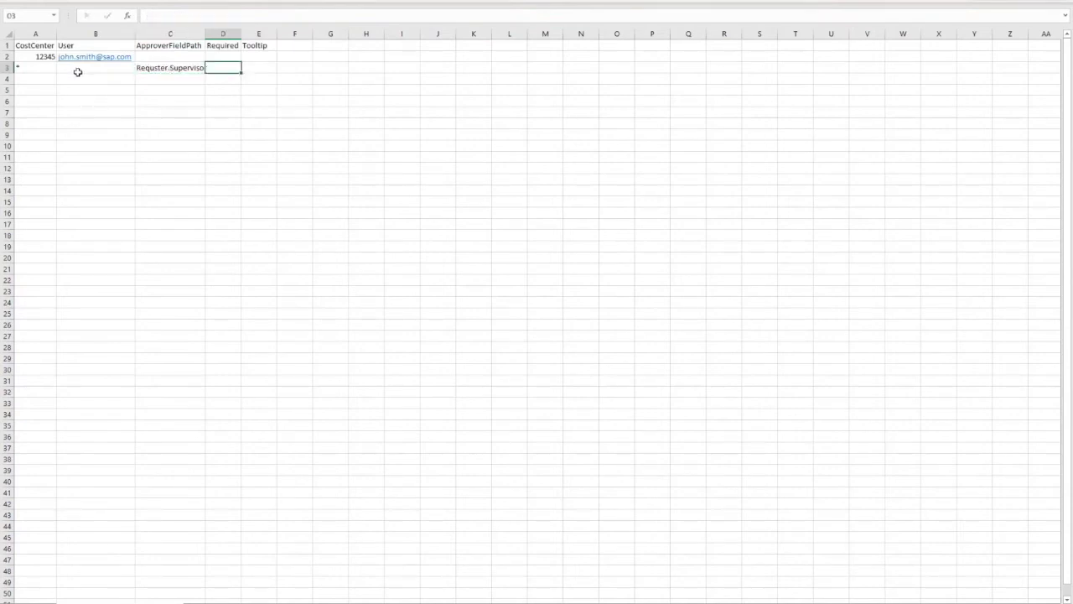
# Set Required to TRUE for row 2 and FALSE for row 3.
pyautogui.press('Up')
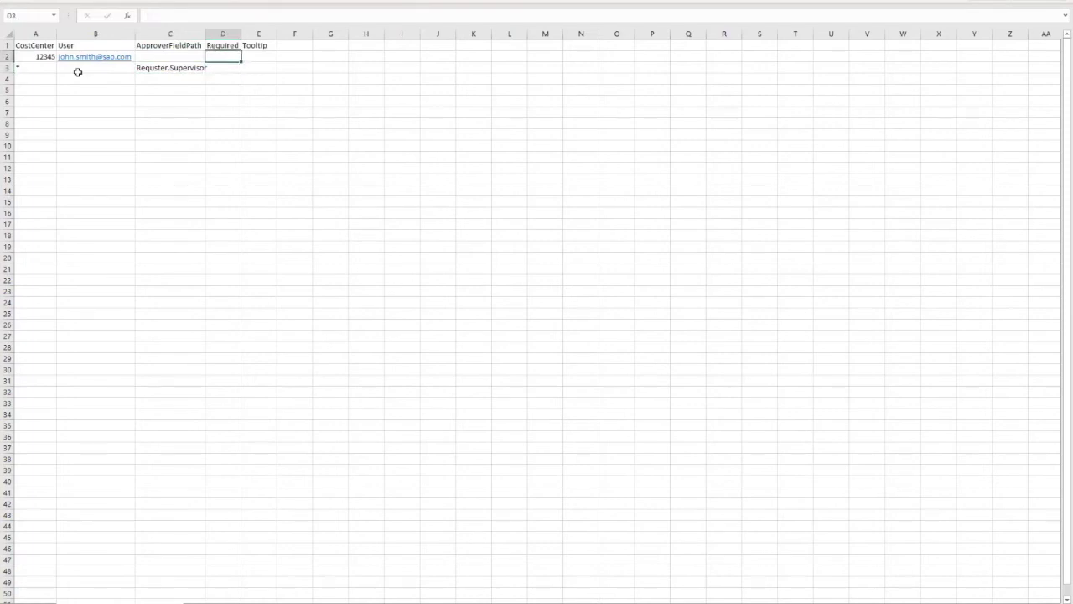
pyautogui.write('TRUE')
pyautogui.press('Return')
pyautogui.write('FALSE')
pyautogui.press('Return')
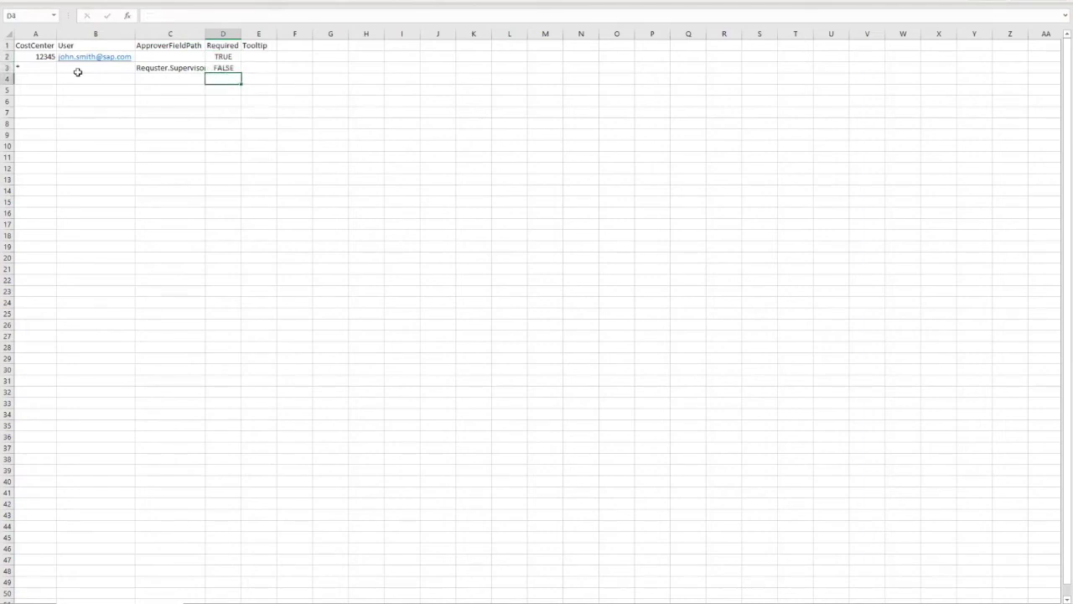
# Clear the D3 approver path and enter Customer Administrator under Group in B3.
pyautogui.click(218, 34)
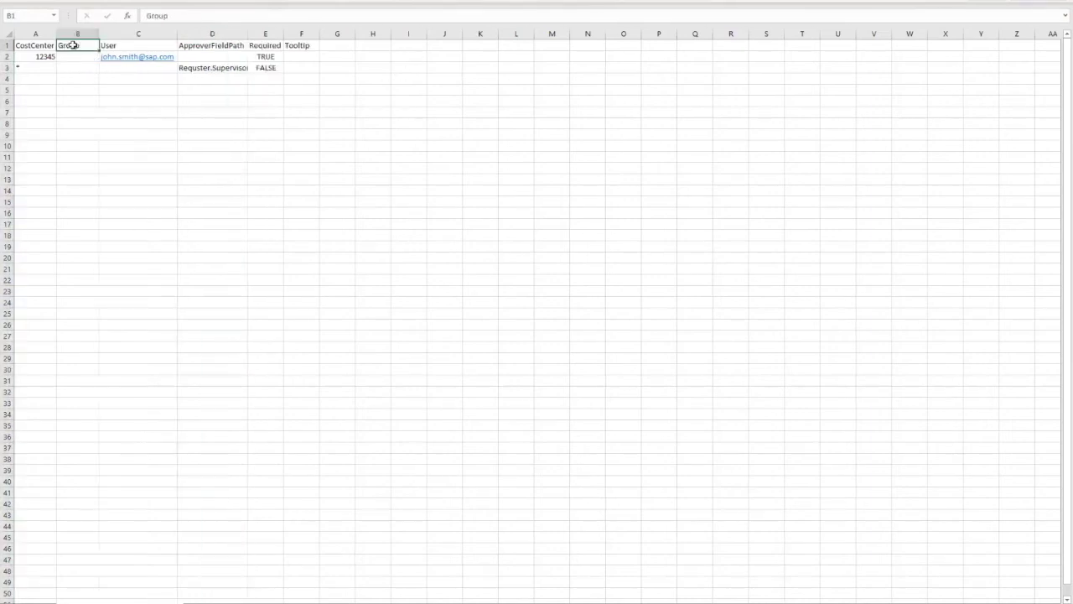
pyautogui.press('Right')
pyautogui.press('Right')
pyautogui.press('Down')
pyautogui.press('Down')
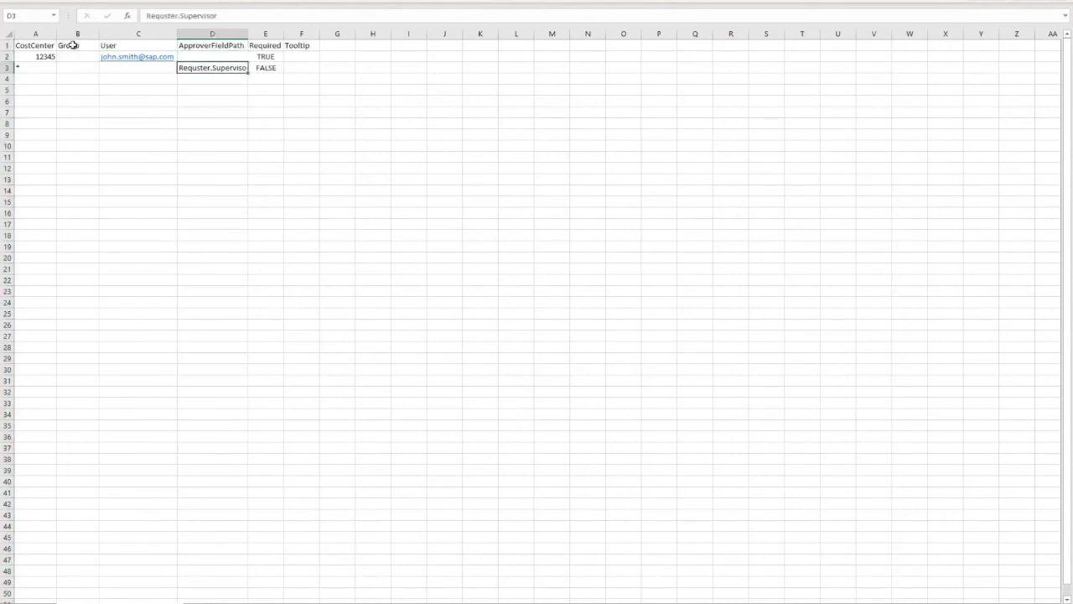
pyautogui.press('Delete')
pyautogui.press('Left')
pyautogui.press('Left')
pyautogui.press('Left')
pyautogui.press('Right')
pyautogui.write('Cu')
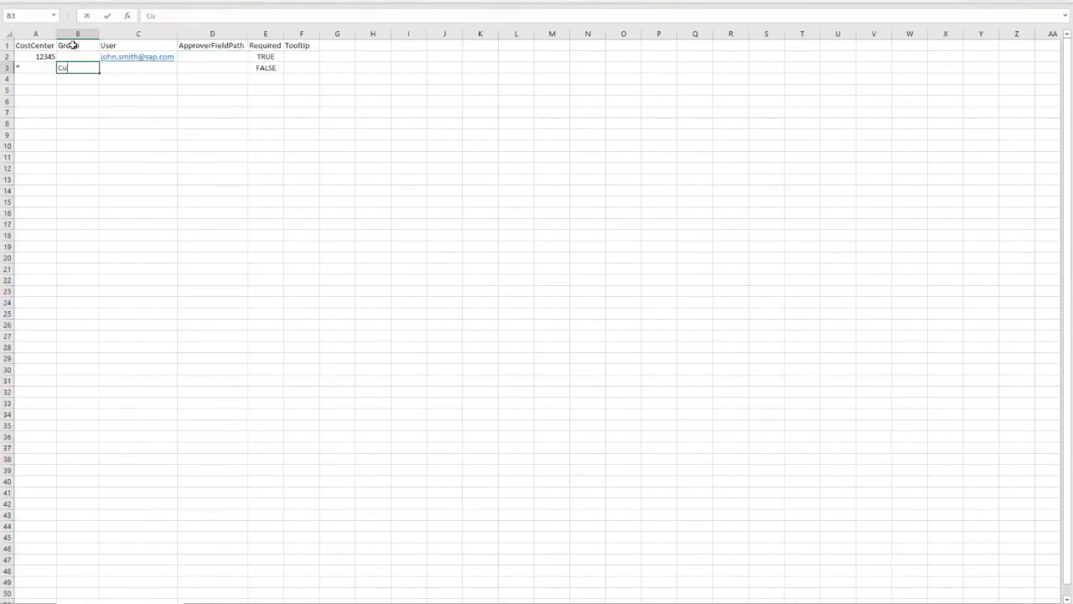
pyautogui.write('stomer Administrator')
pyautogui.press('Return')
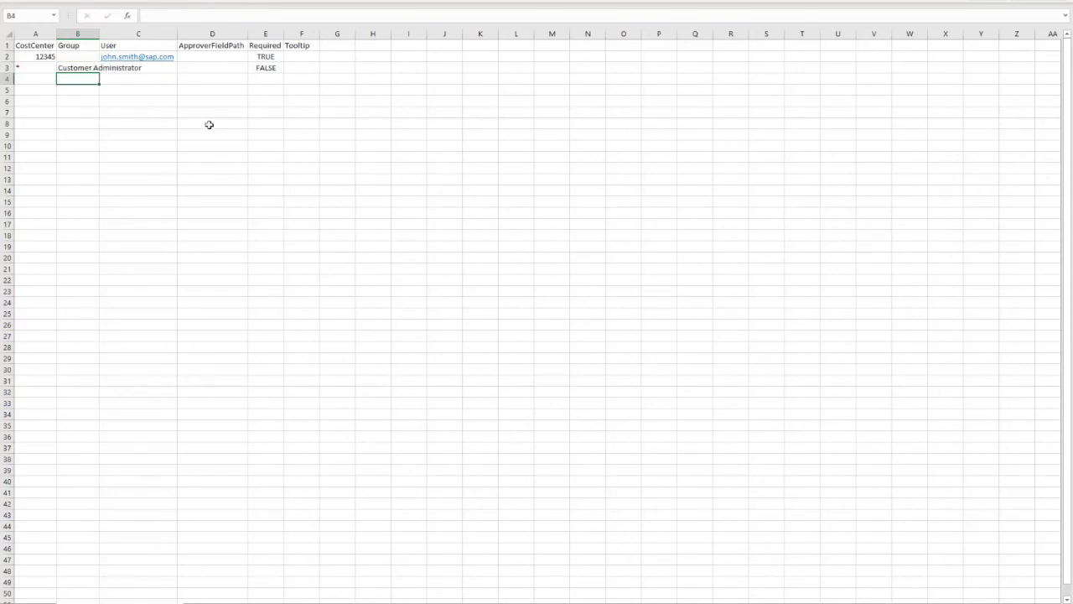
pyautogui.click(76, 67)
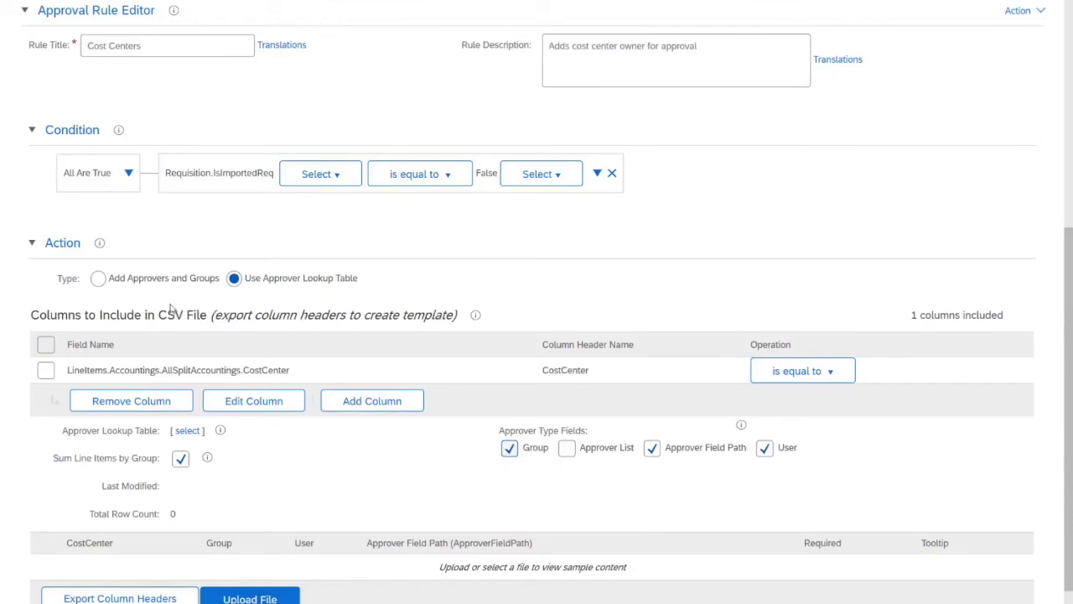
# Chain a follow-up rule to the Cost Centers rule.
pyautogui.scroll(2, 172, 315)
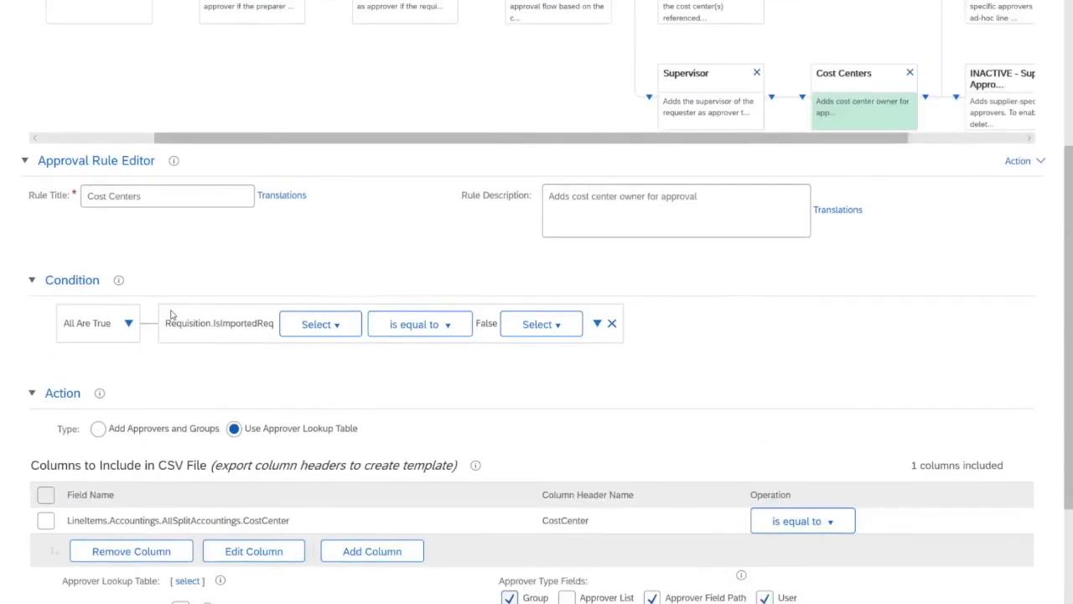
pyautogui.scroll(-1, 910, 232)
pyautogui.scroll(2, 1013, 138)
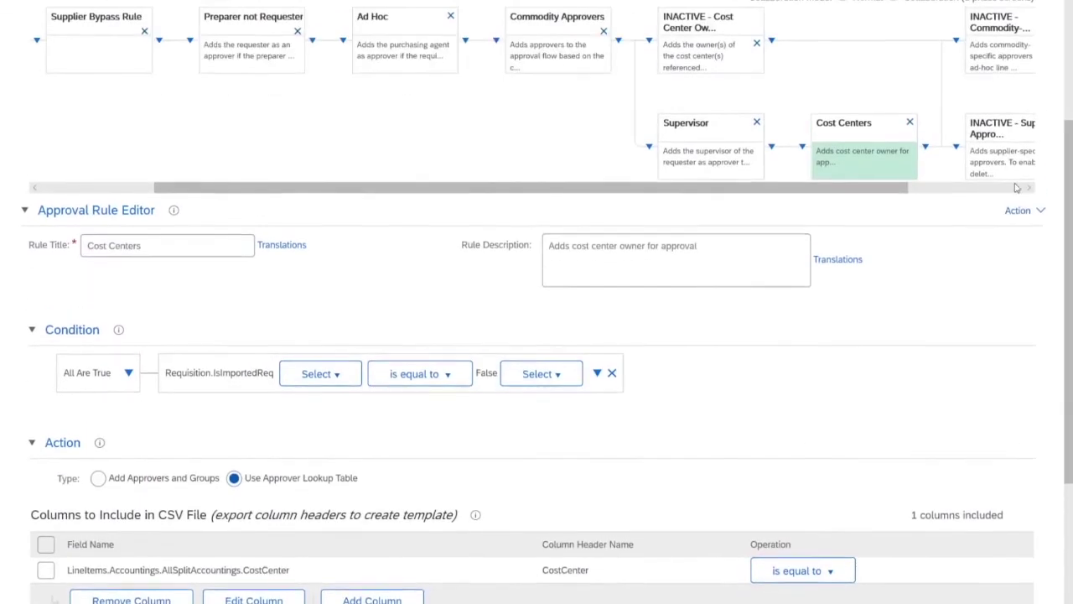
pyautogui.click(1024, 208)
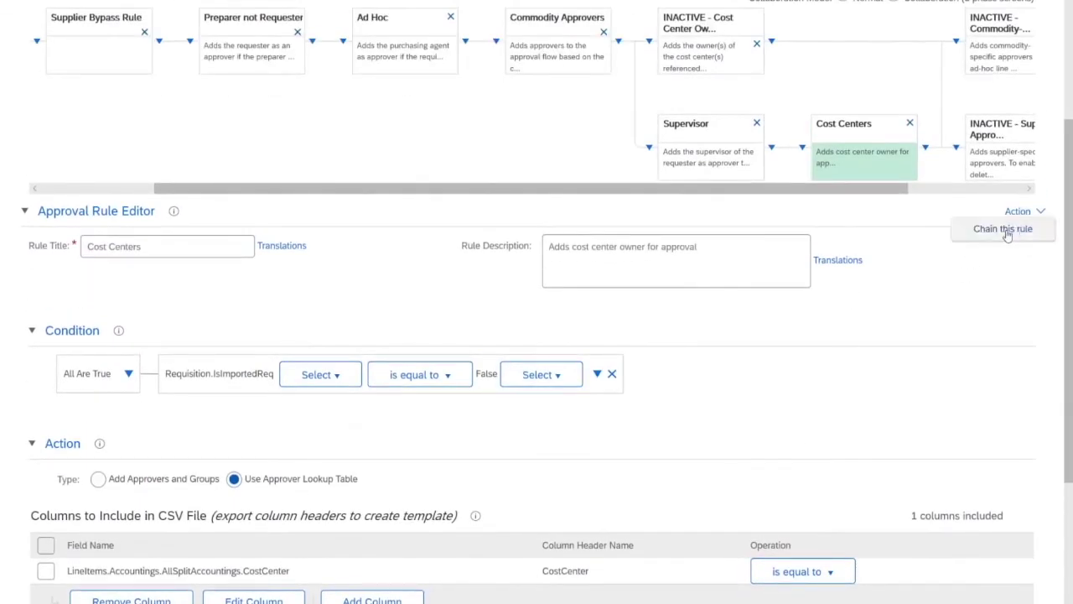
pyautogui.click(1009, 234)
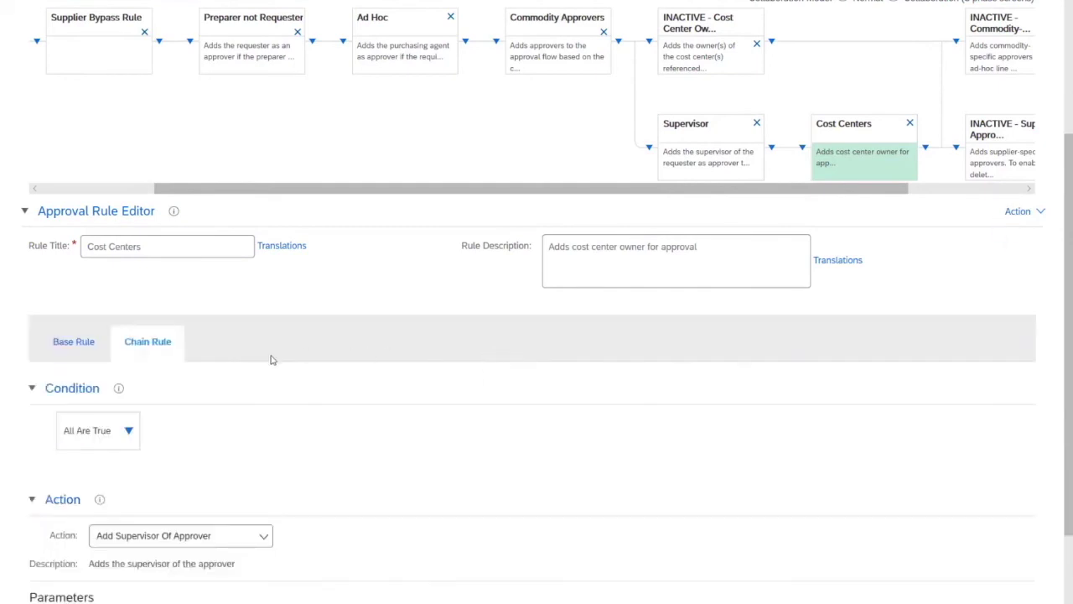
pyautogui.scroll(-2, 271, 359)
# Give the chain rule the predefined condition 'Total Cost Exceeds Approval Limit Of Approver'.
pyautogui.click(130, 332)
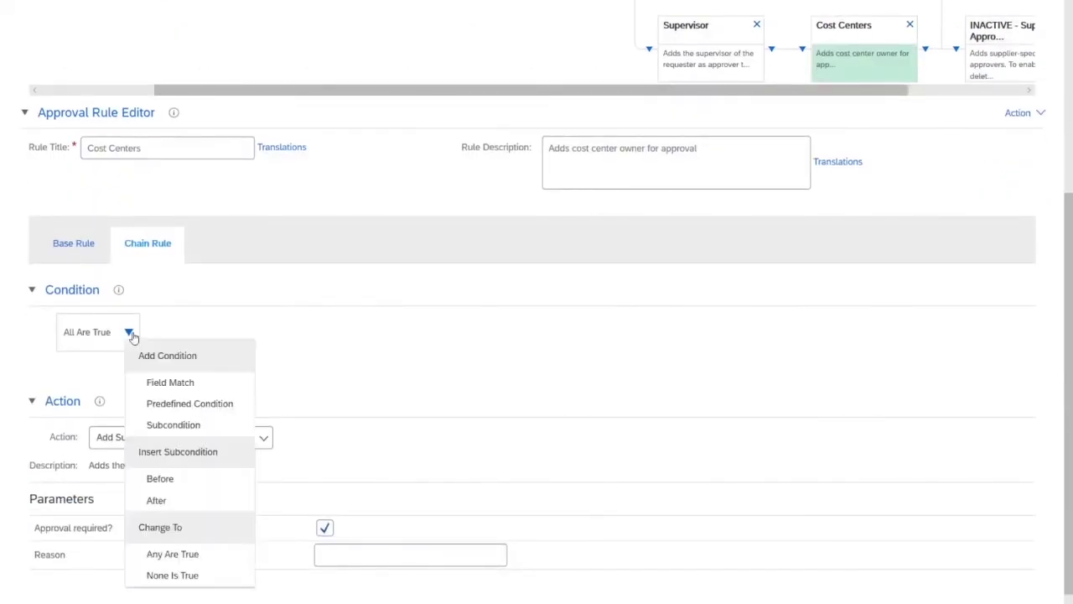
pyautogui.click(153, 404)
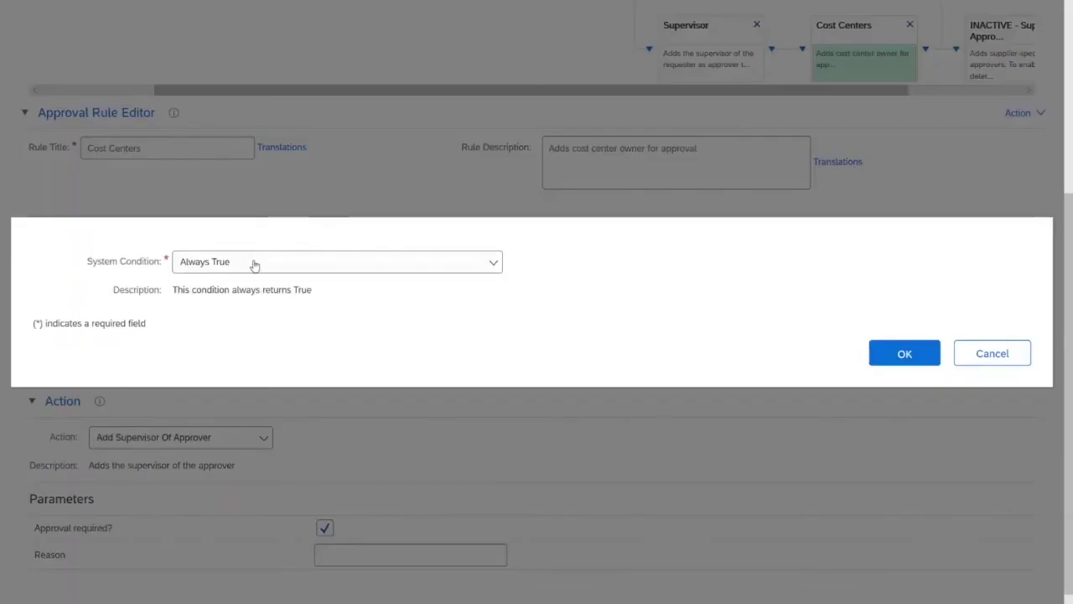
pyautogui.click(252, 262)
pyautogui.scroll(-10, 203, 493)
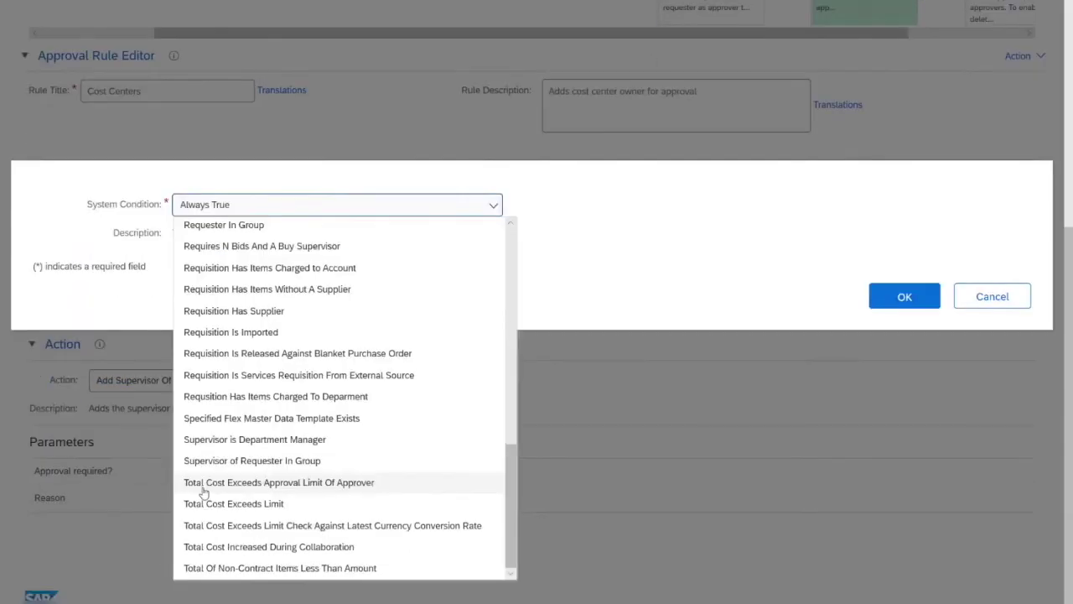
pyautogui.click(266, 484)
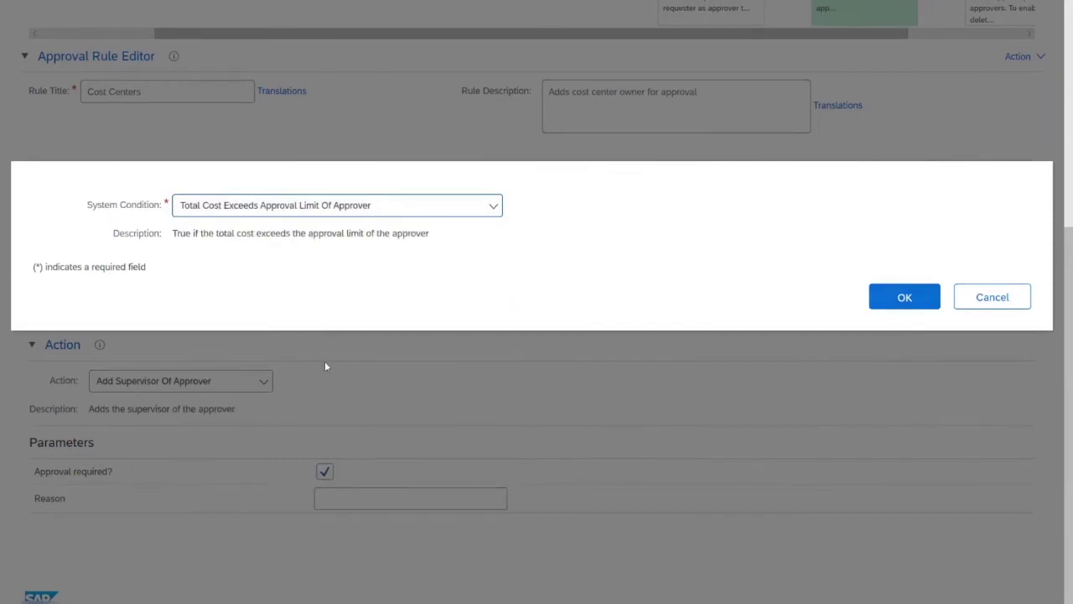
pyautogui.click(903, 297)
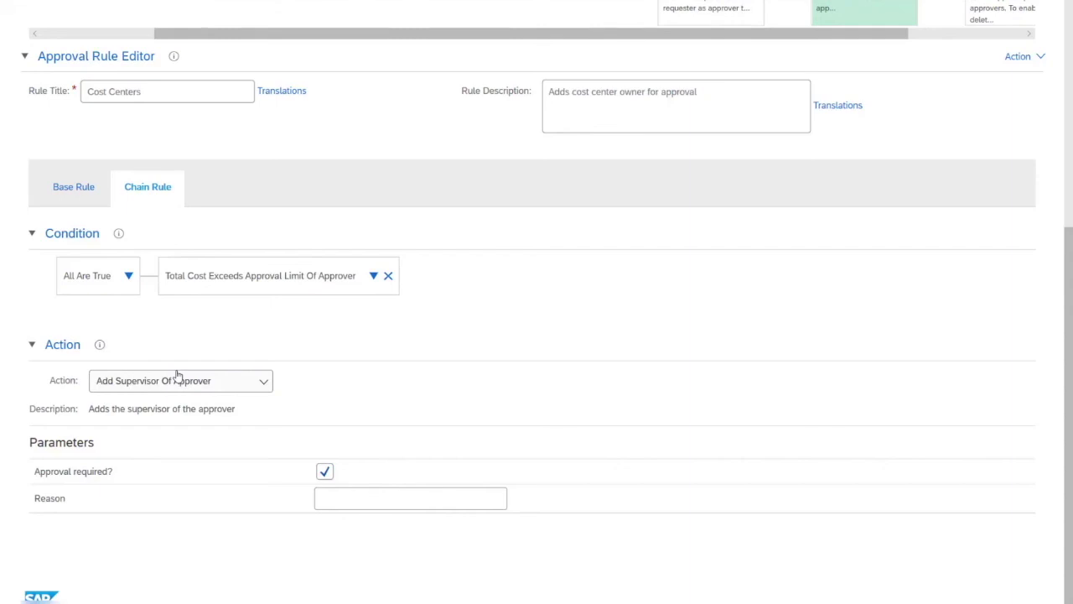
pyautogui.scroll(4, 175, 379)
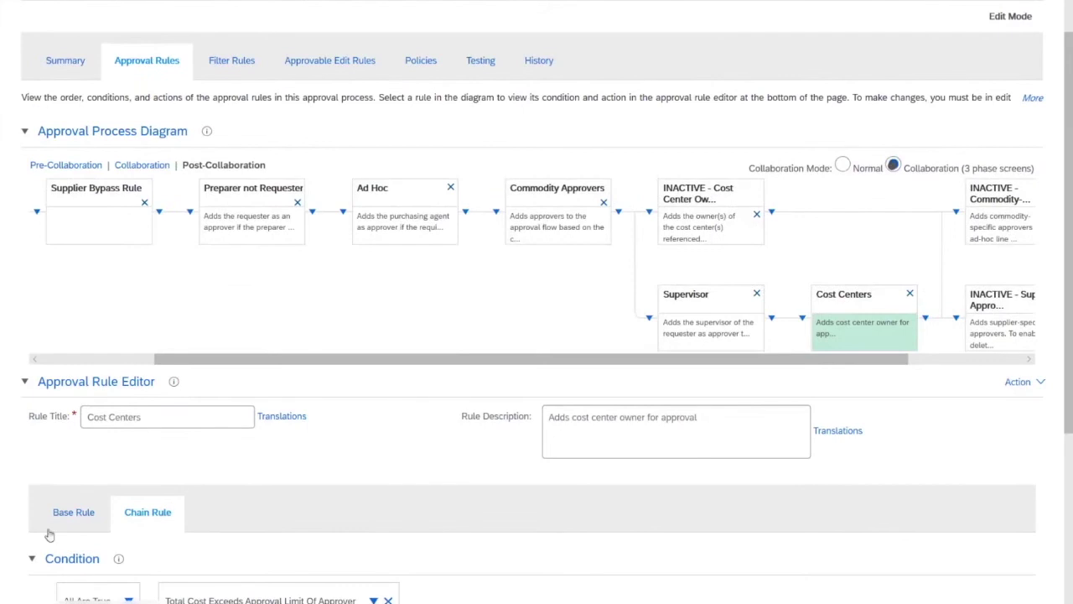
# Review the Base Rule settings, then open the Manage menu.
pyautogui.scroll(-2, 130, 446)
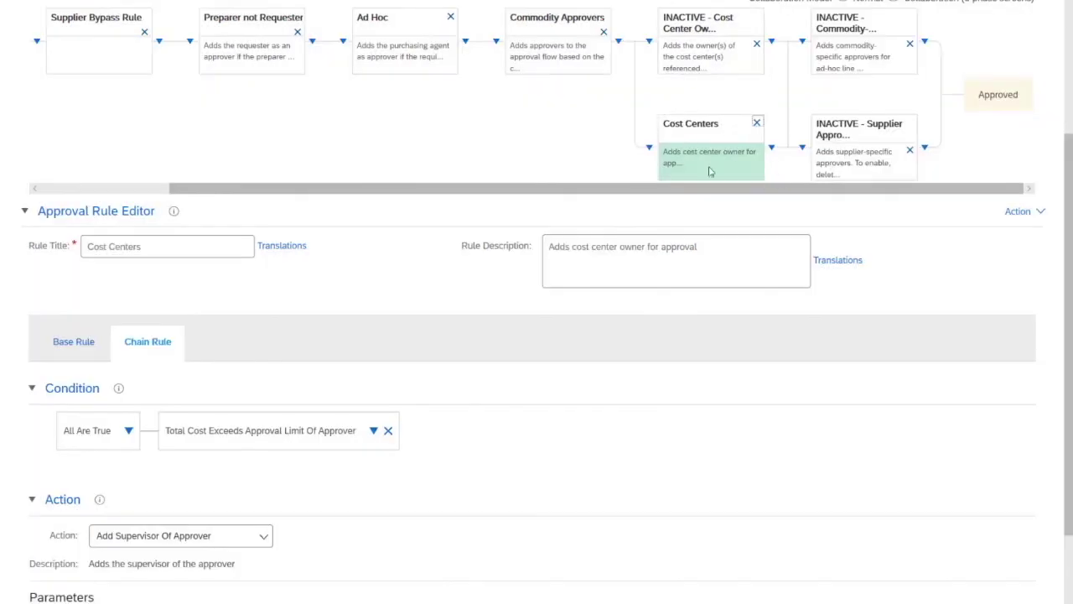
pyautogui.click(88, 343)
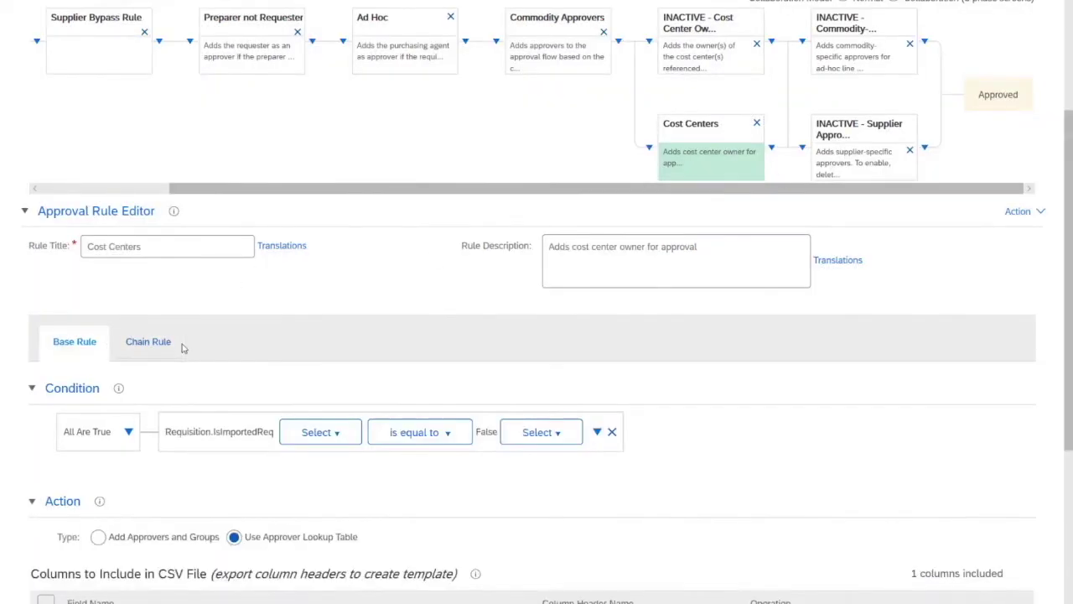
pyautogui.scroll(-2, 248, 327)
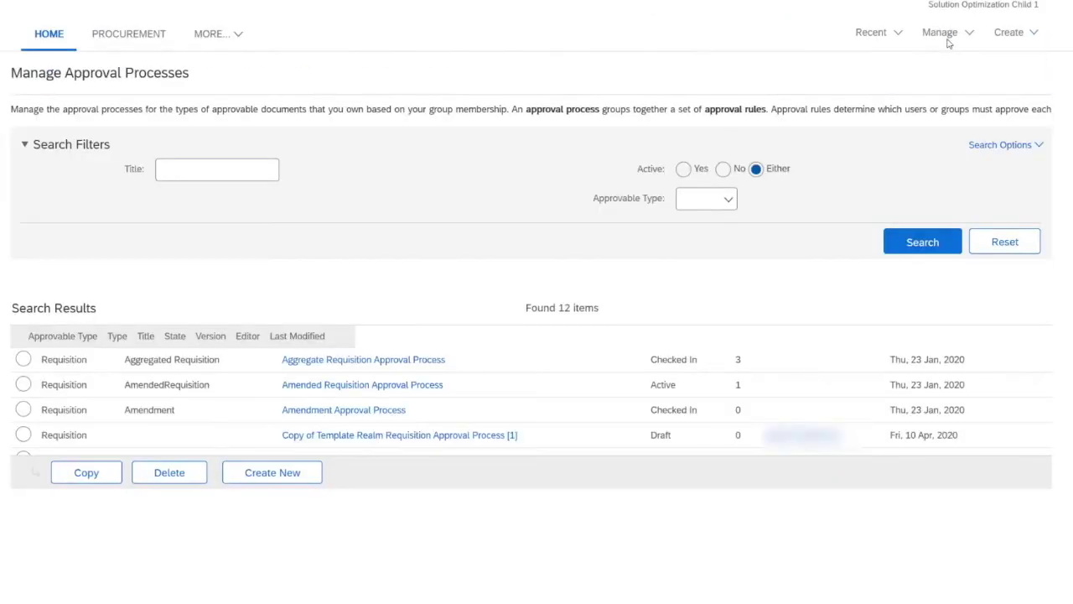
pyautogui.click(946, 35)
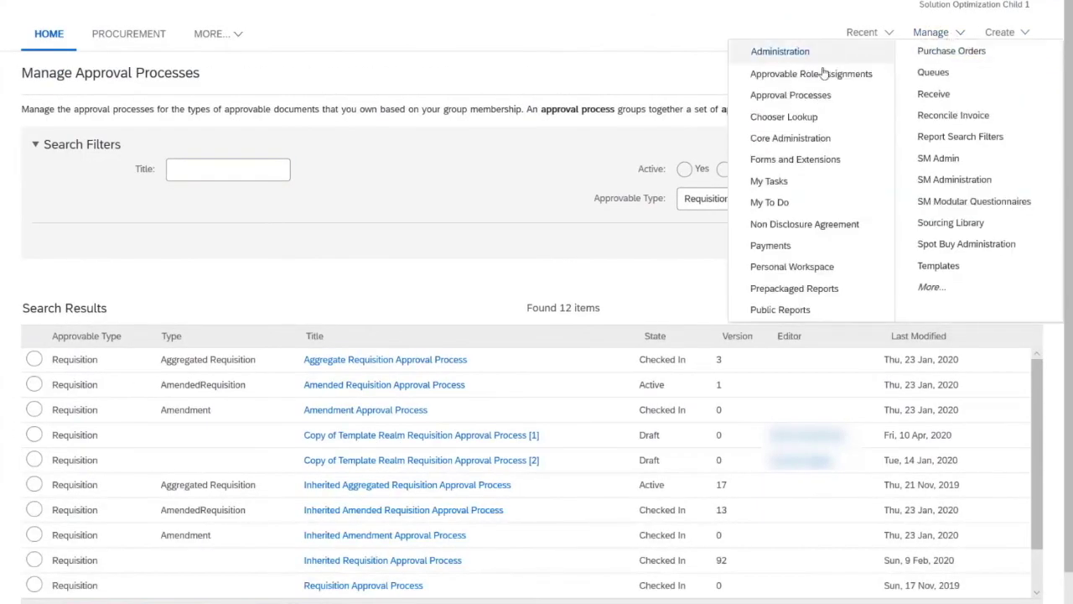
# Go to Core Administration > Customization Manager > Approval Process Files.
pyautogui.click(809, 142)
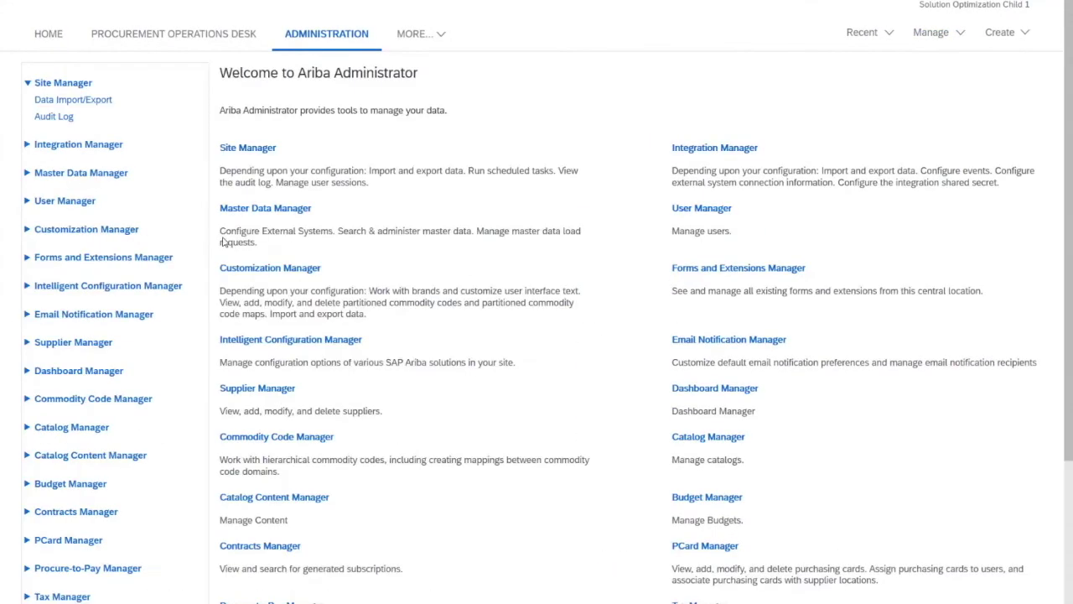
pyautogui.click(26, 230)
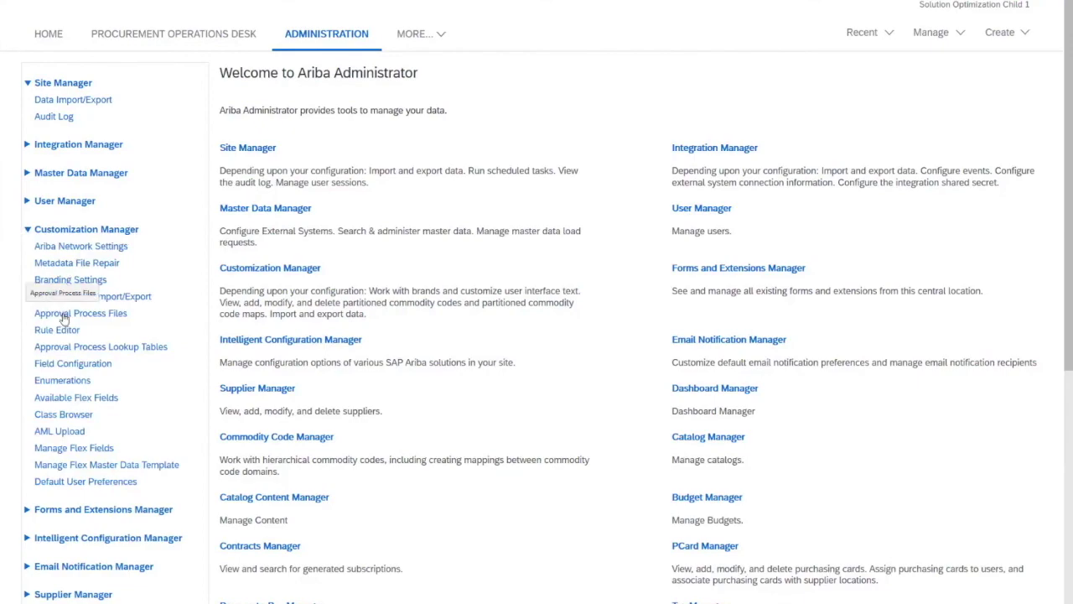
pyautogui.click(65, 317)
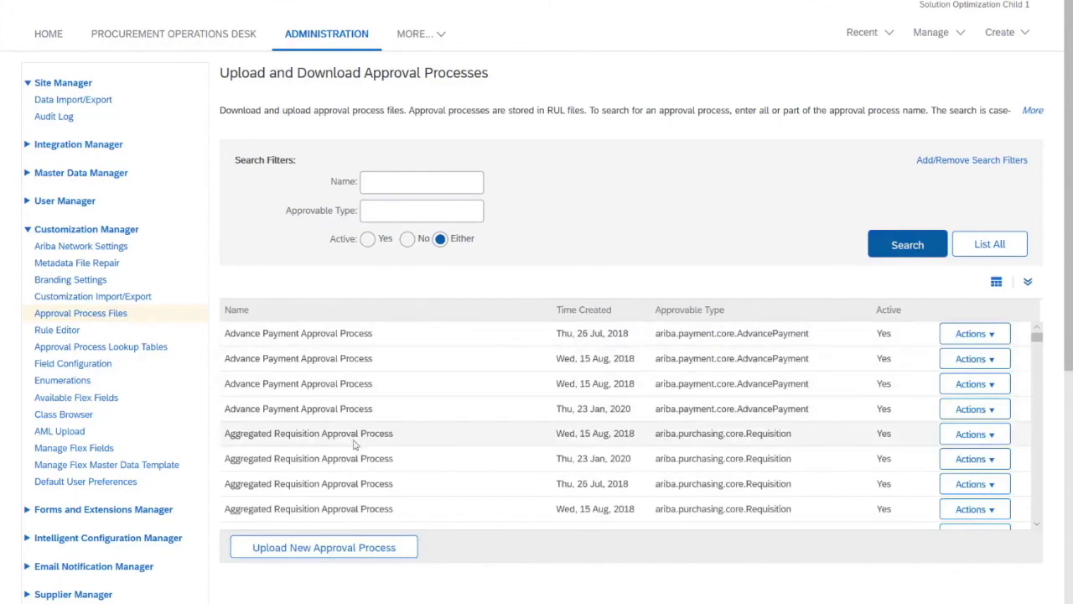
pyautogui.scroll(-10, 354, 445)
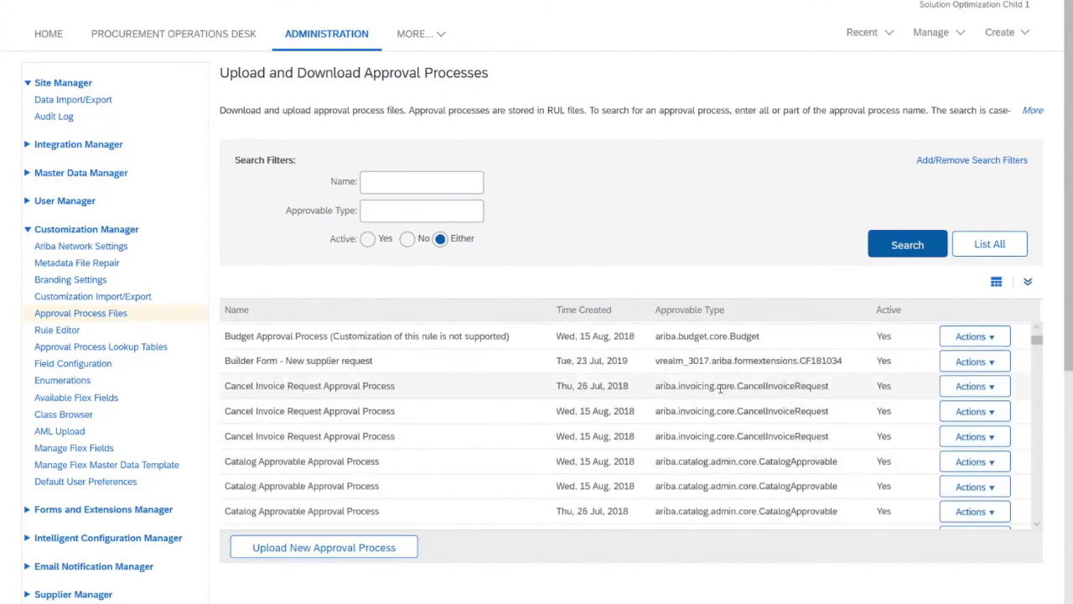